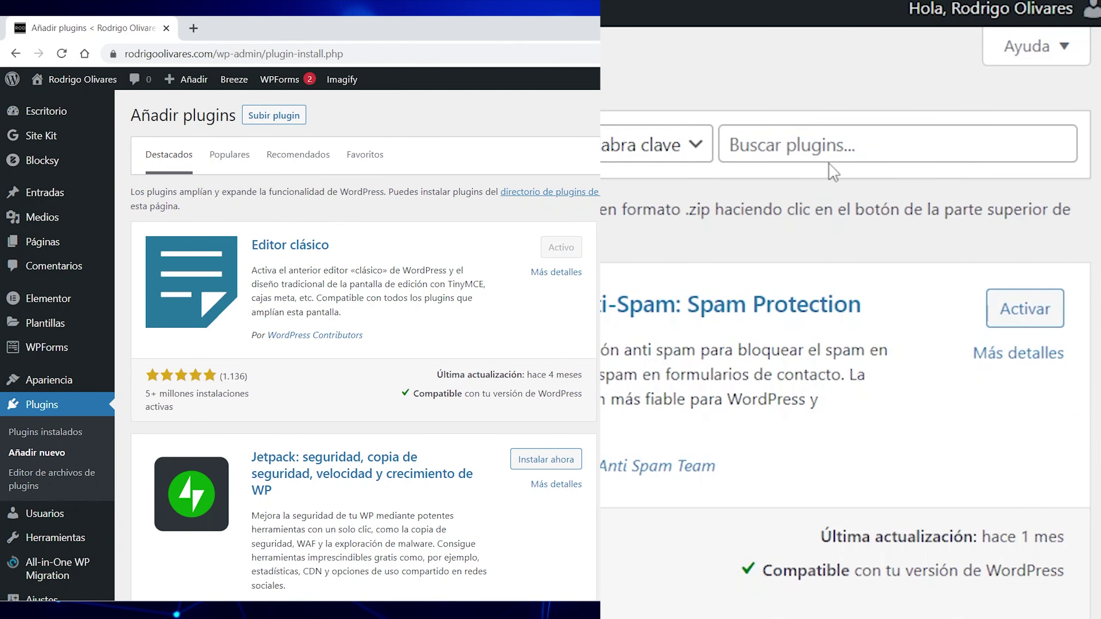
- Search the plugin directory for RANK MATH, and install and activate the Rank Math SEO plugin
left_click(933, 155)
type("RANK MATH")
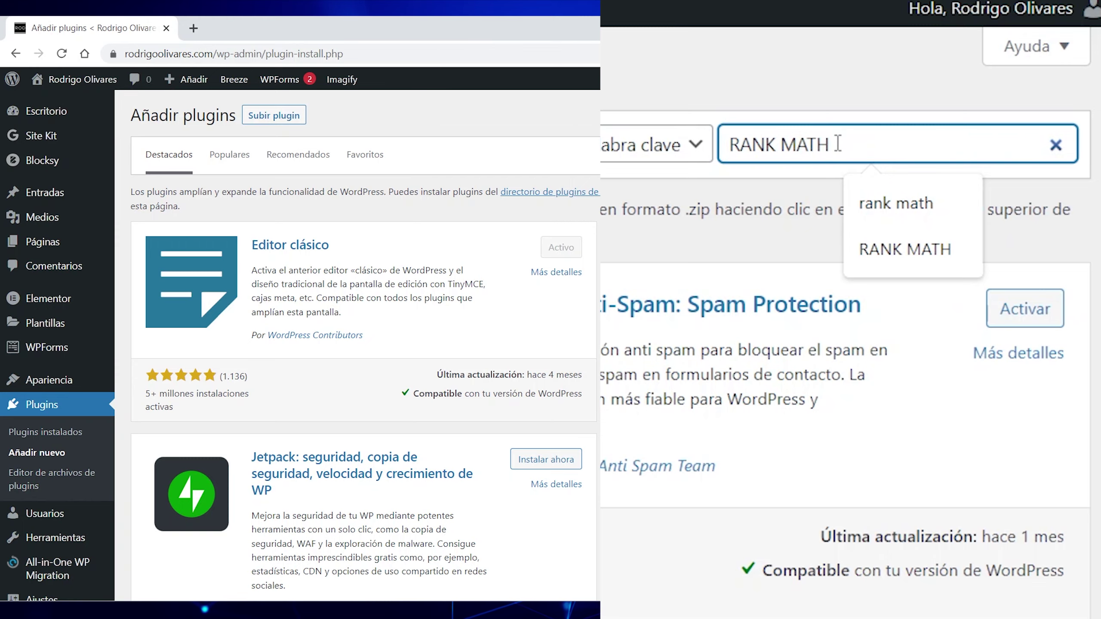
key("Return")
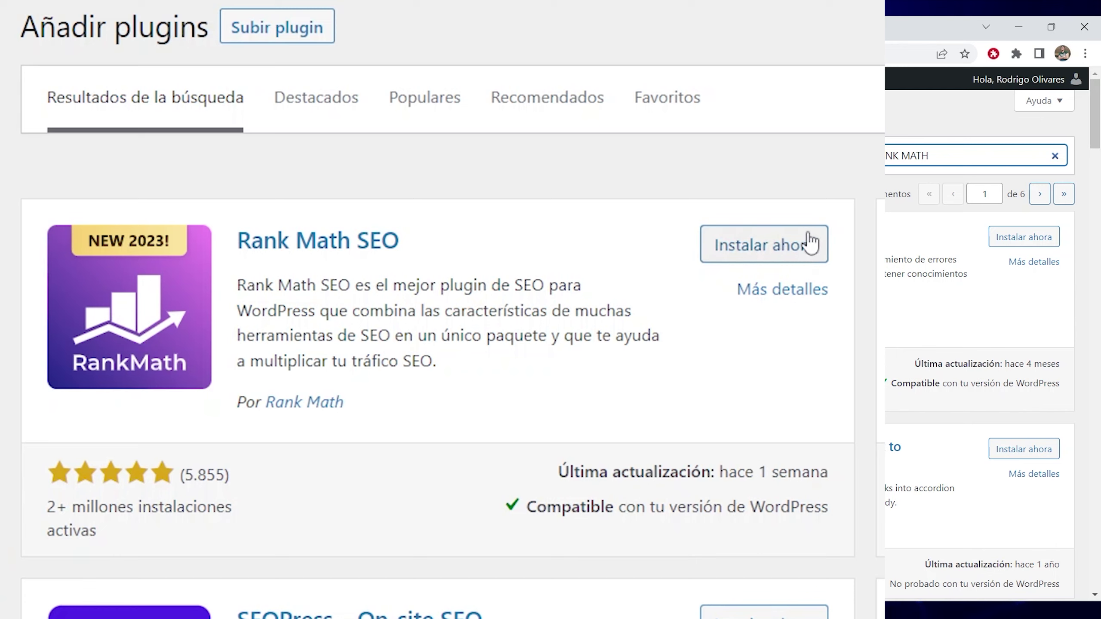
left_click(821, 253)
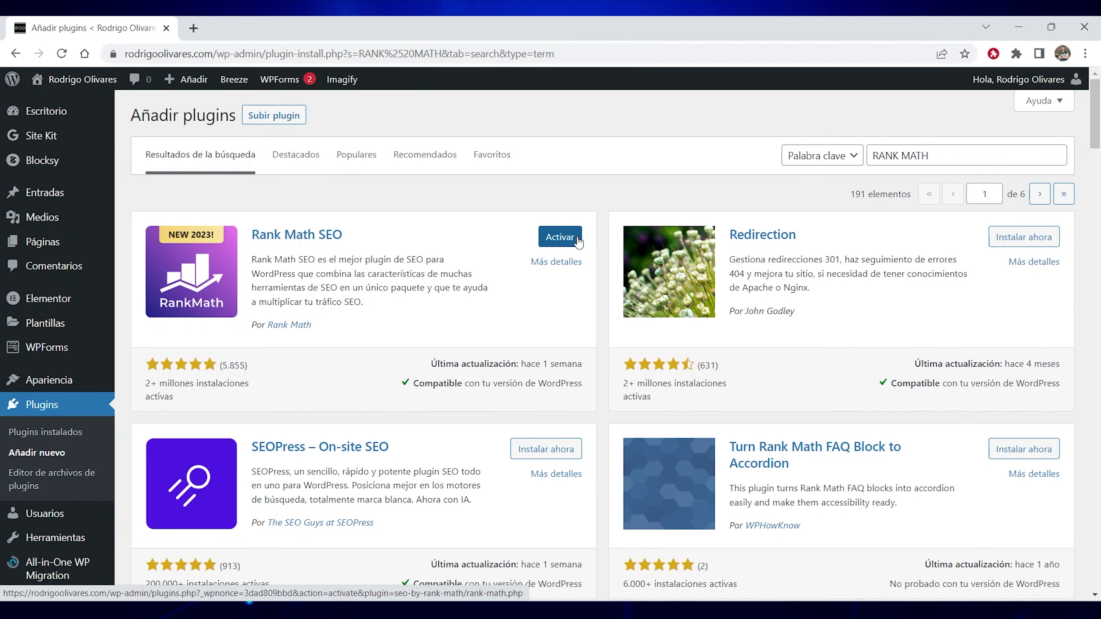
left_click(560, 238)
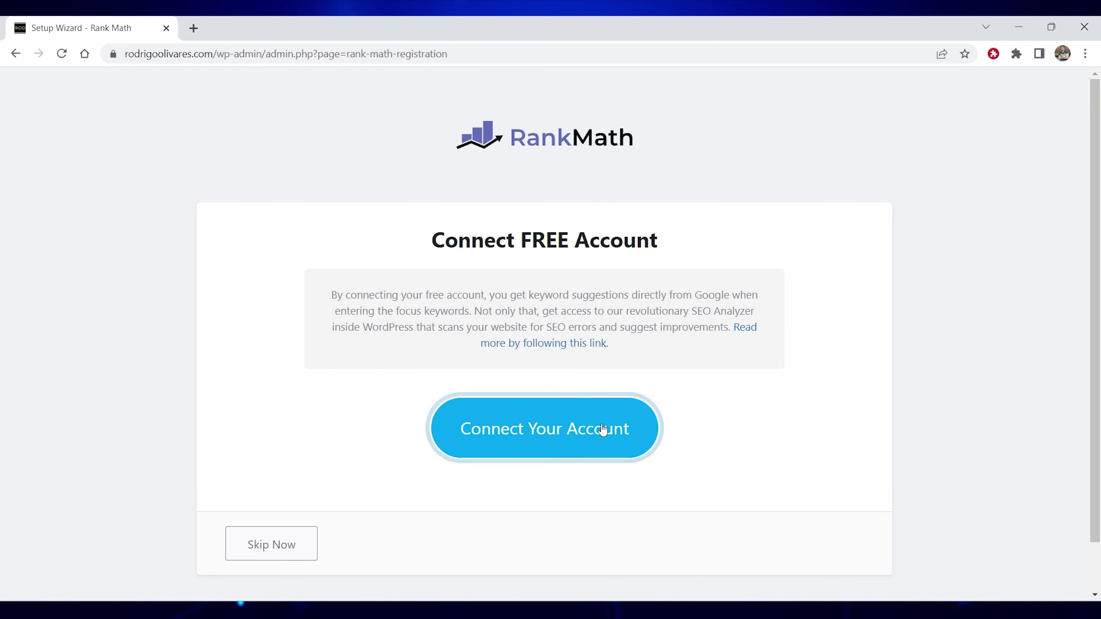
- Connect the site to the Rank Math Free Plan account and start the setup wizard in Avanzado mode
left_click(641, 426)
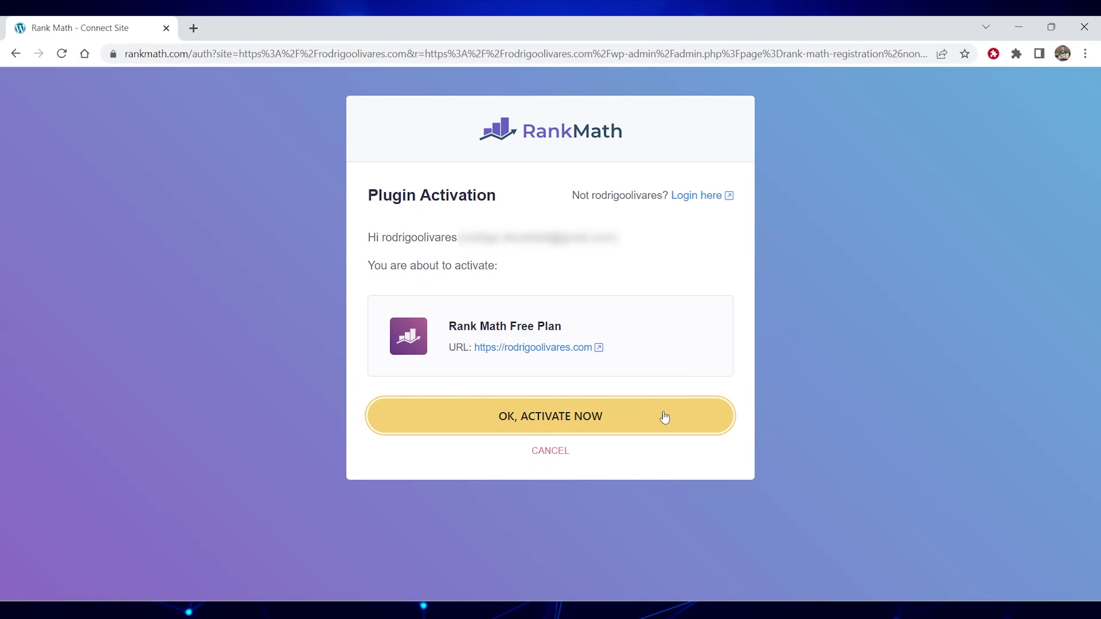
left_click(648, 419)
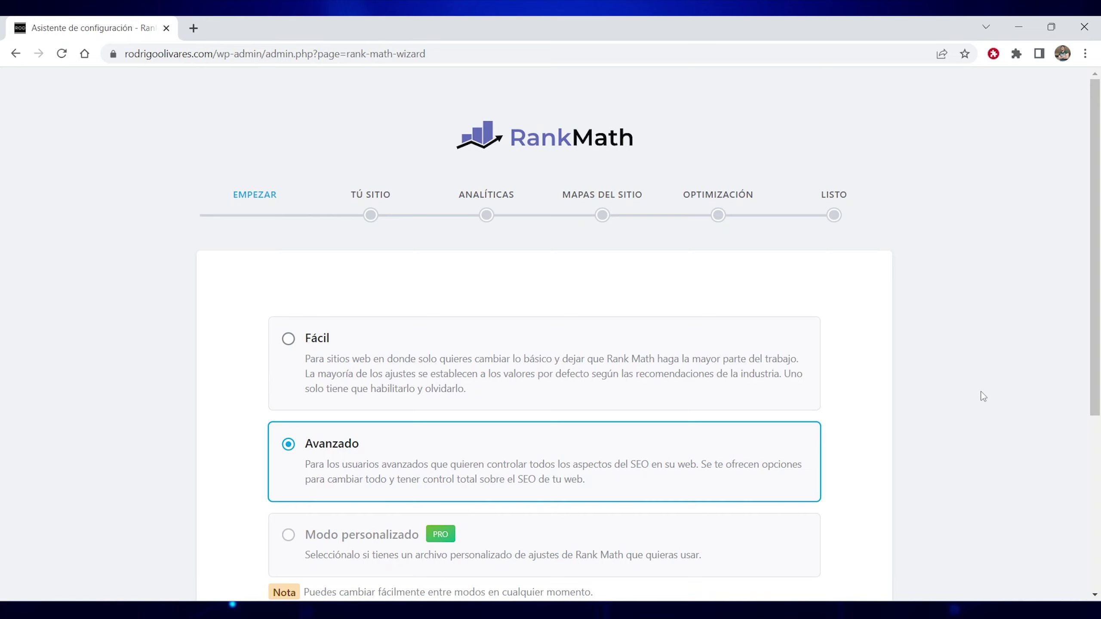
scroll(983, 397, "down", 2)
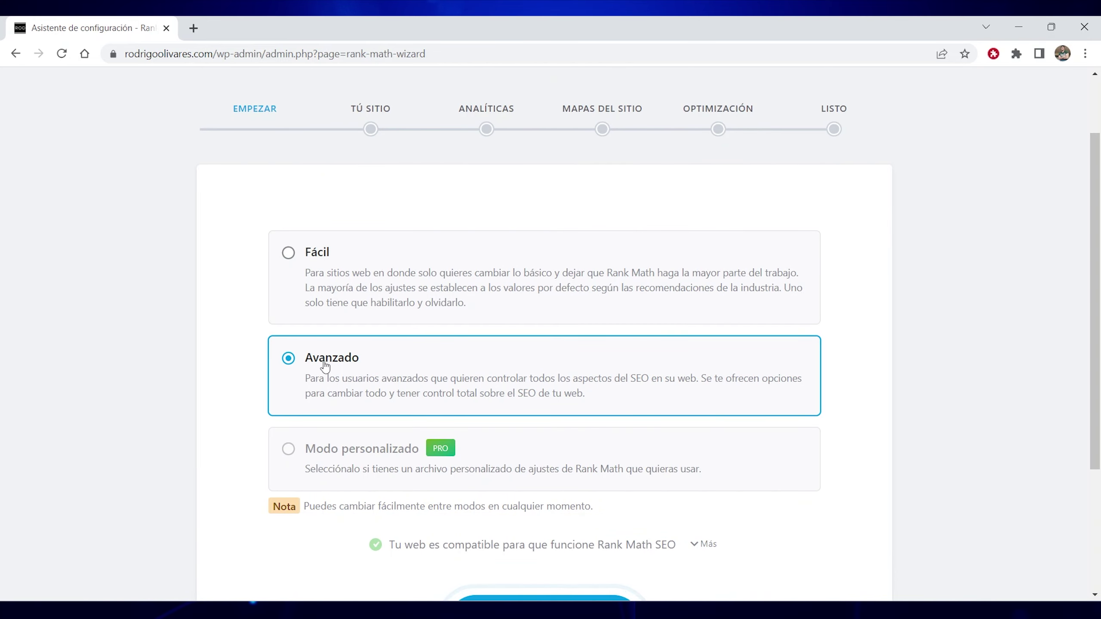
scroll(685, 459, "down", 4)
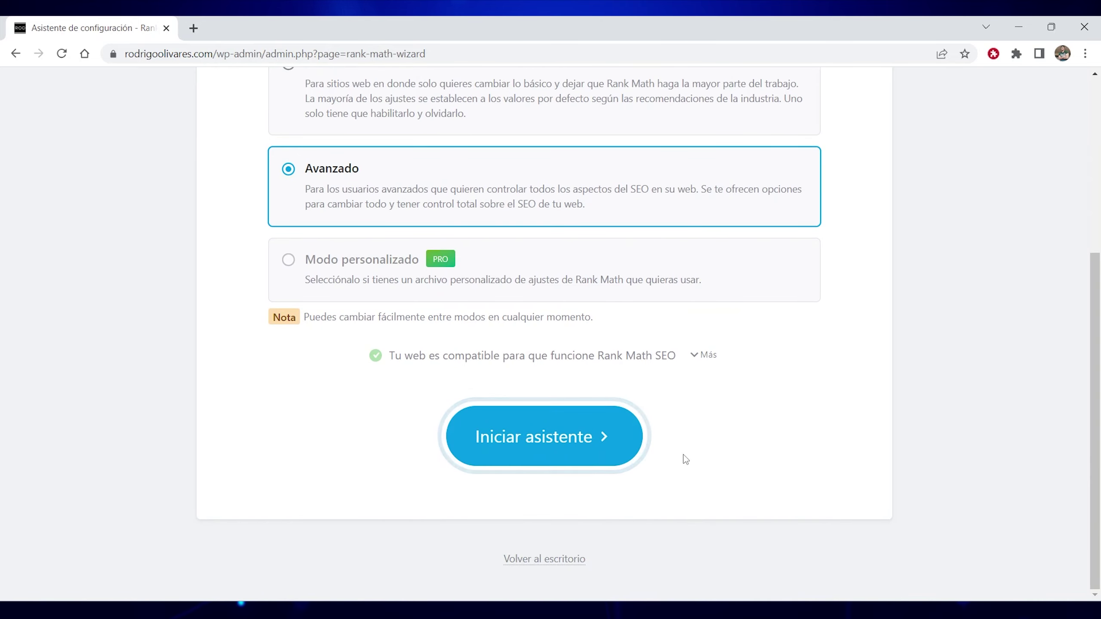
left_click(580, 438)
- Set the website type to Blog personal, keep the prefilled names and logo, and save the site details
scroll(866, 416, "down", 3)
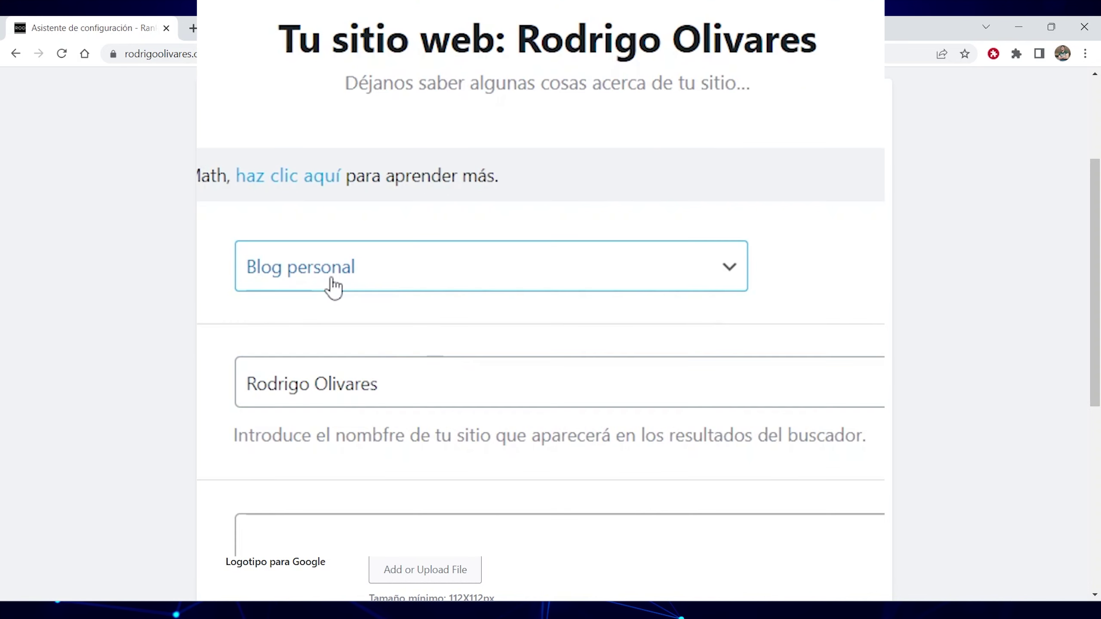
left_click(439, 254)
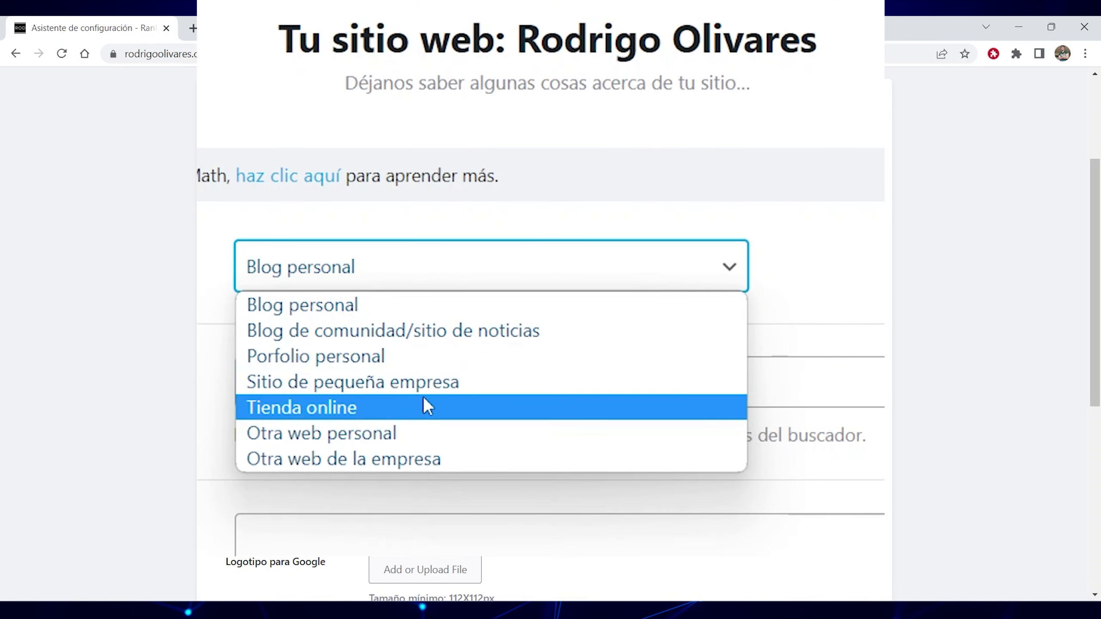
left_click(390, 316)
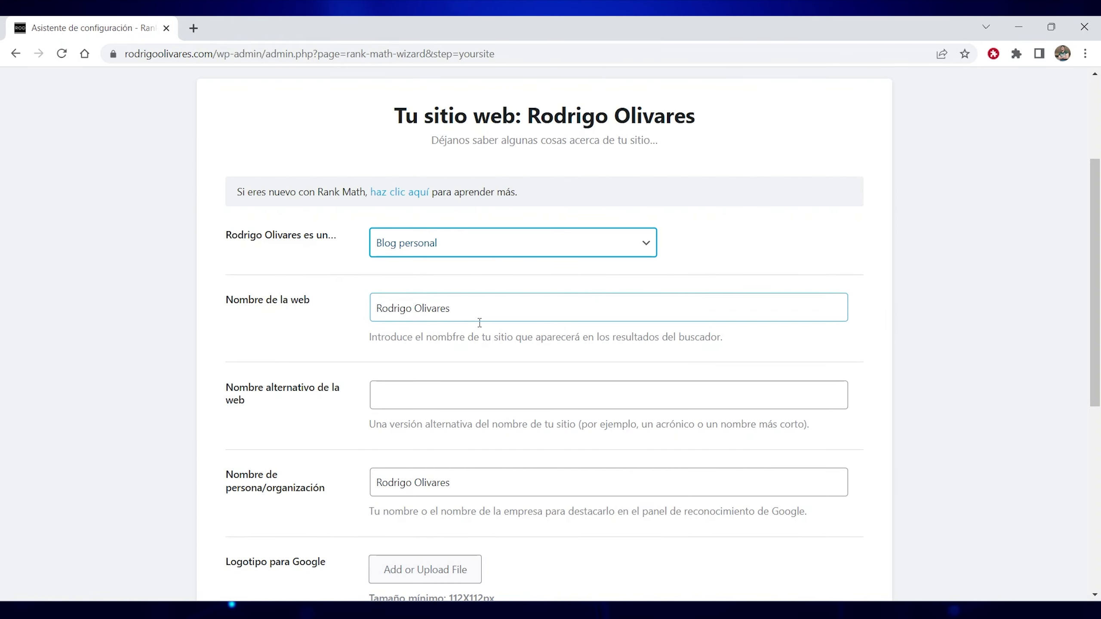
scroll(845, 384, "down", 4)
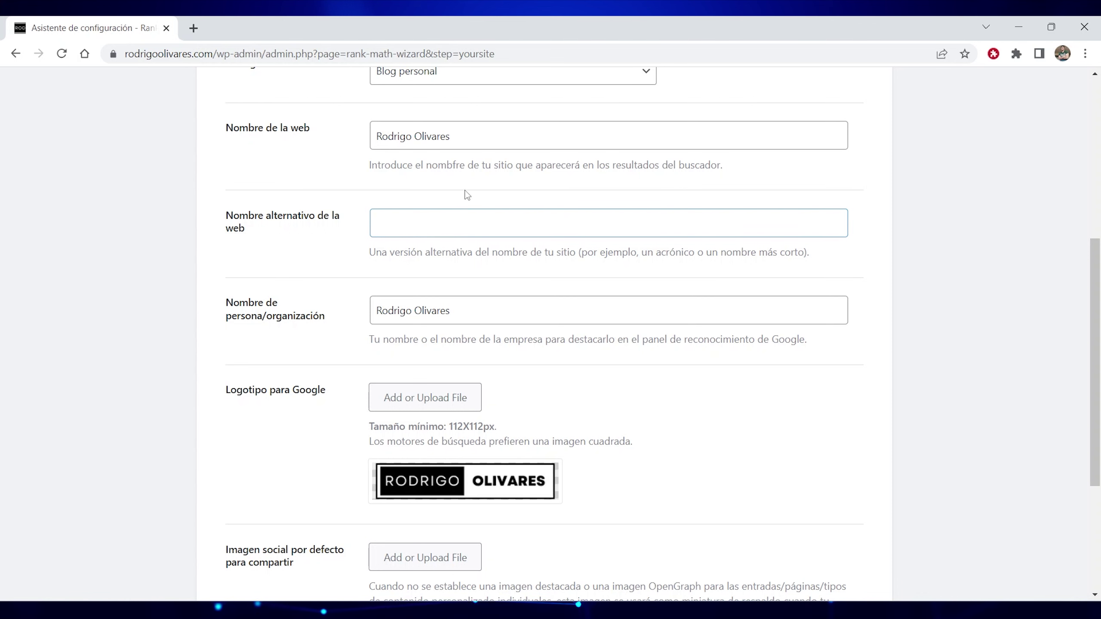
scroll(524, 272, "down", 2)
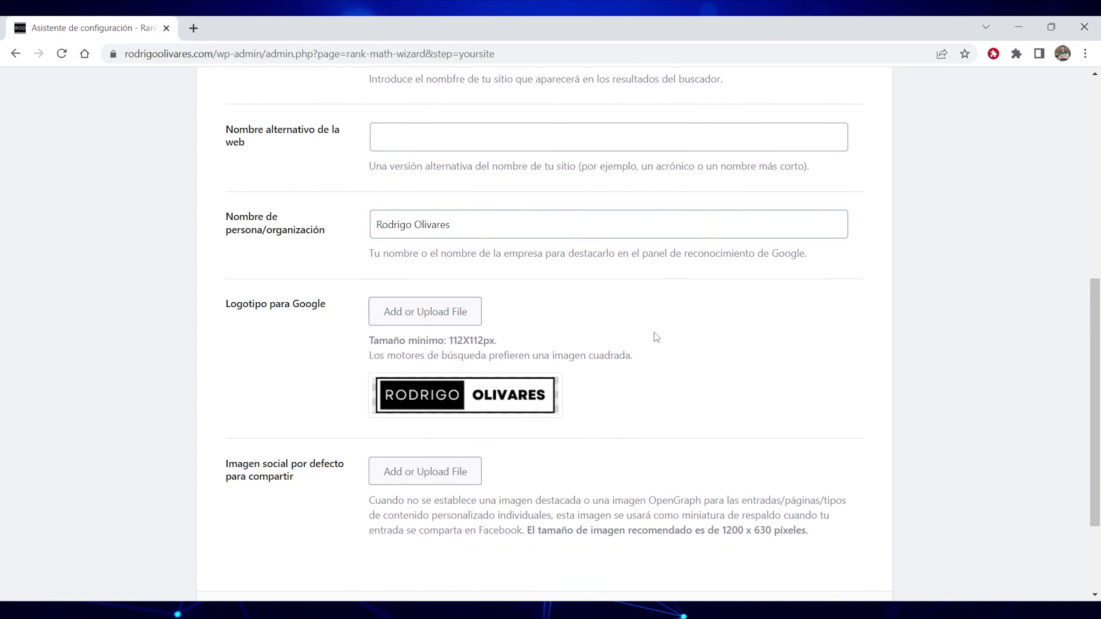
scroll(654, 339, "down", 3)
mouse_move(450, 269)
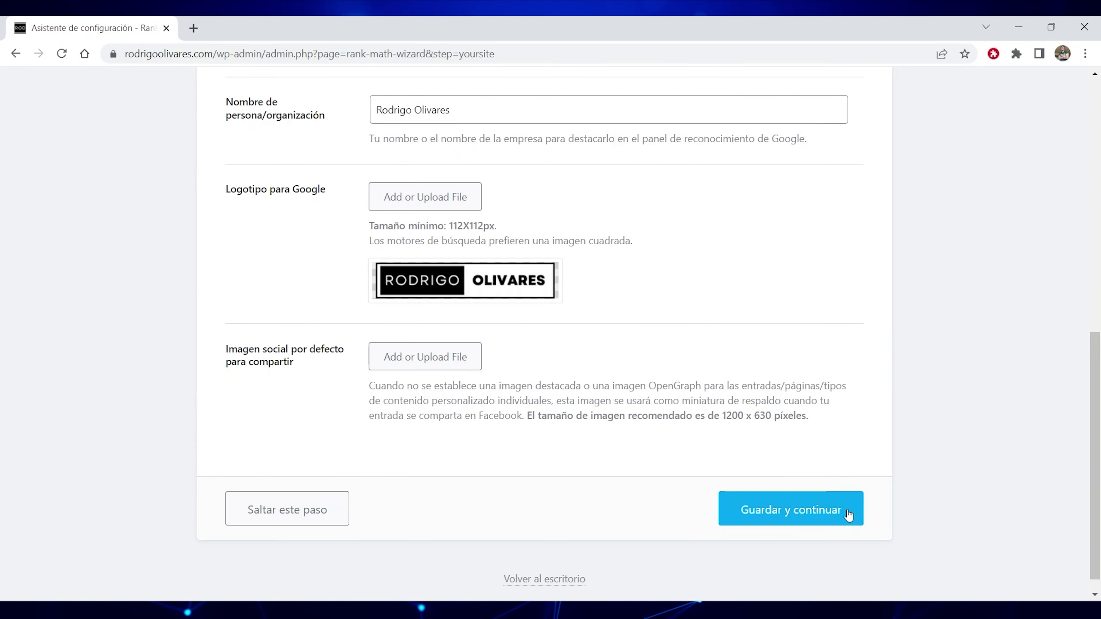
left_click(851, 515)
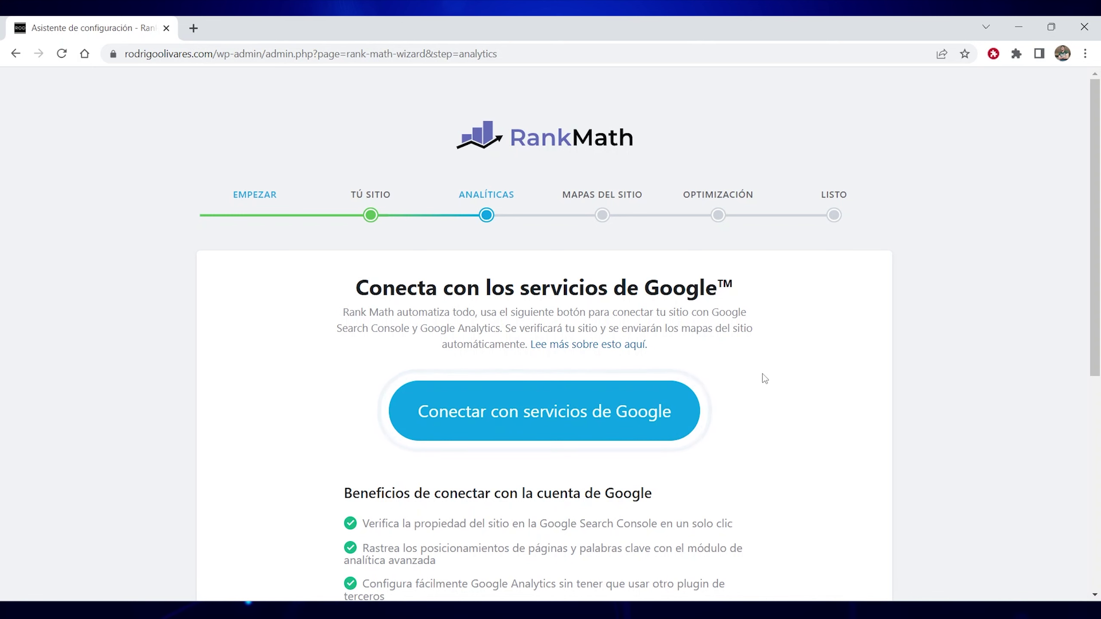
- Connect Rank Math with Google services and grant the additional access to the Google account
scroll(763, 378, "down", 4)
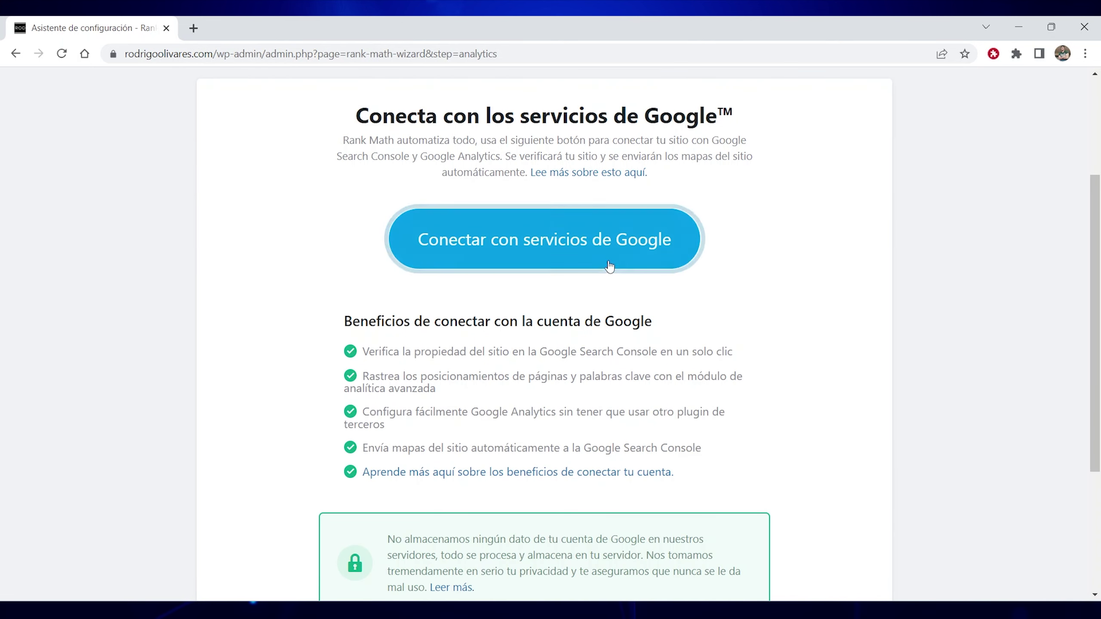
left_click(572, 242)
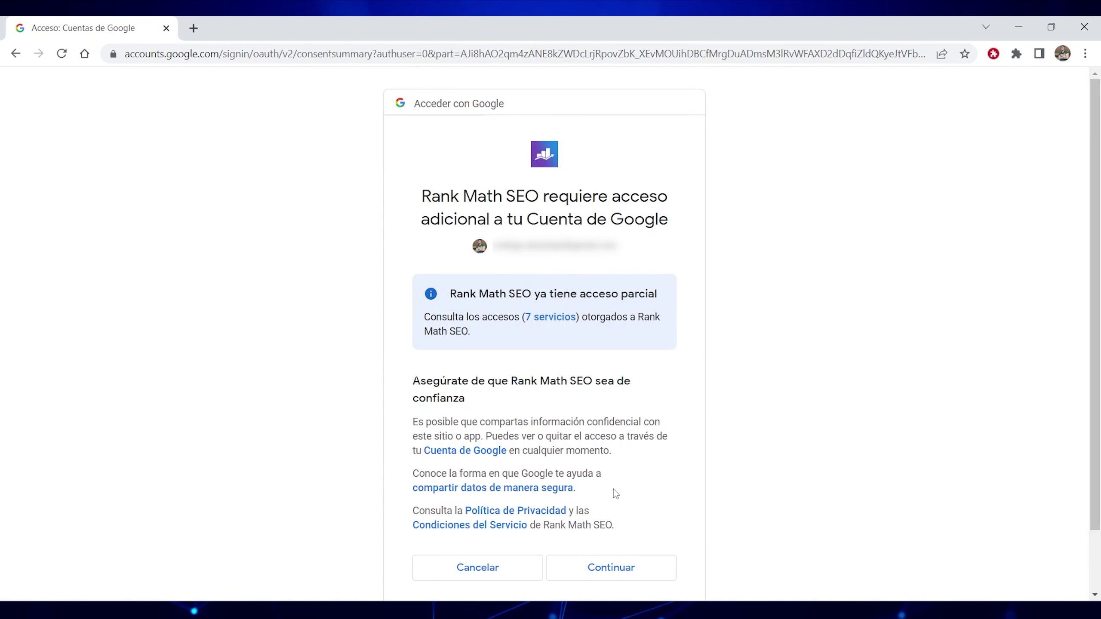
left_click(615, 564)
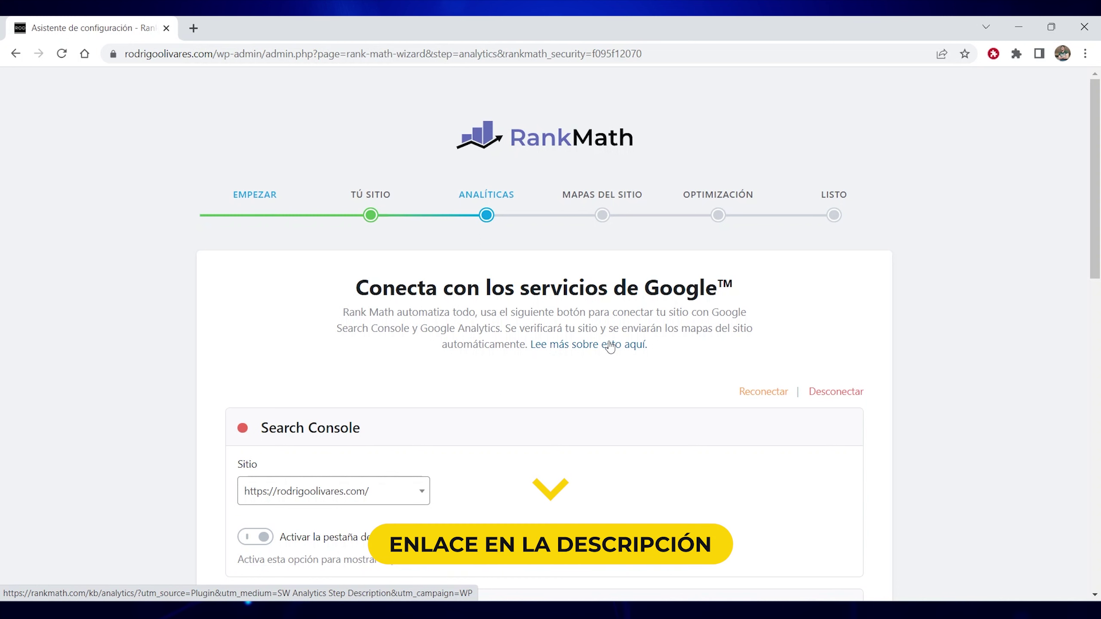
- Save the Search Console and Analytics settings with Analytics code installation off and email reports on
scroll(620, 257, "down", 5)
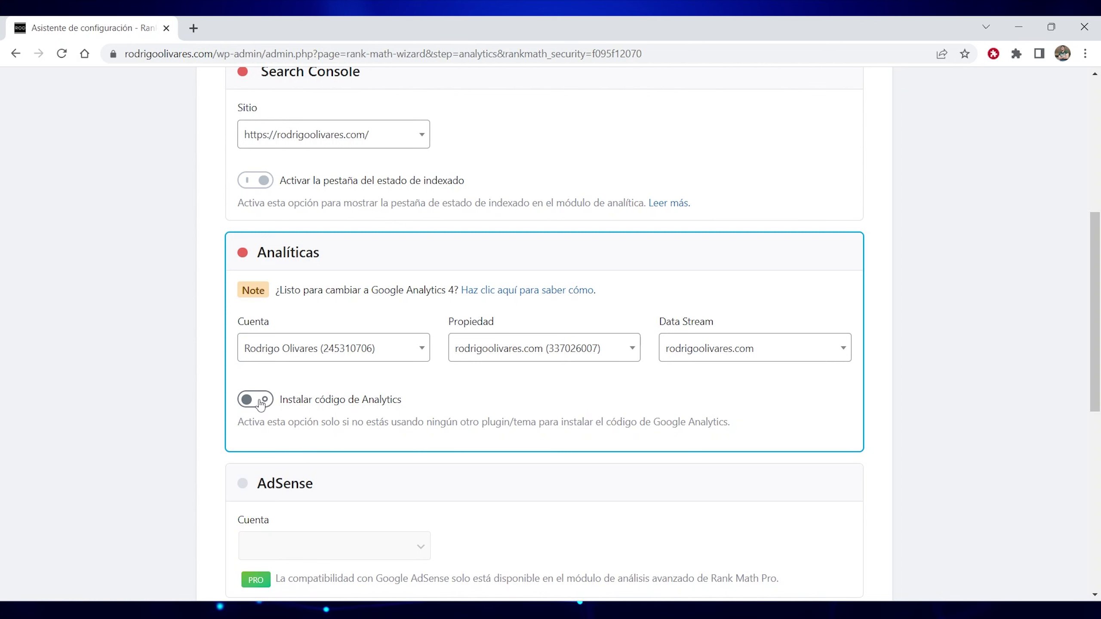
scroll(941, 474, "down", 3)
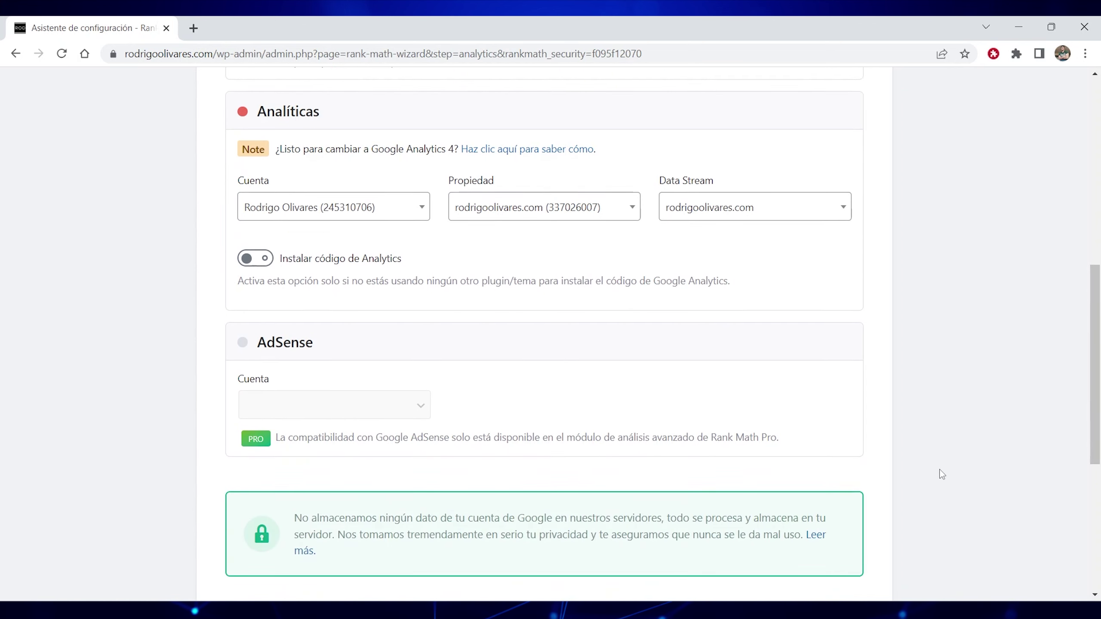
scroll(940, 473, "down", 4)
scroll(939, 472, "up", 1)
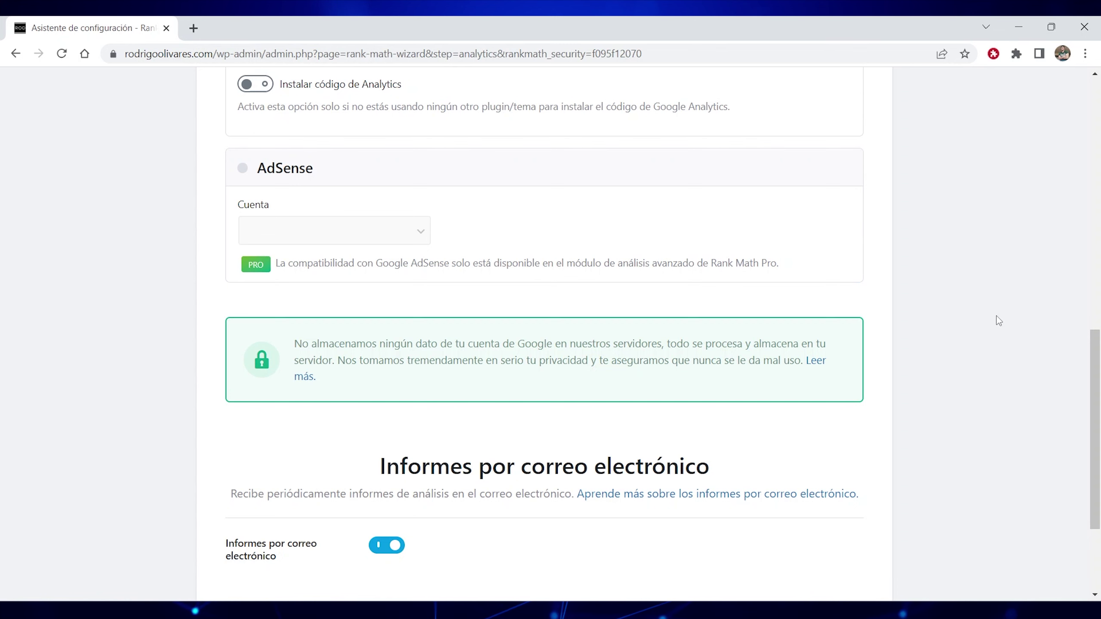
scroll(1000, 321, "down", 2)
scroll(1000, 321, "down", 3)
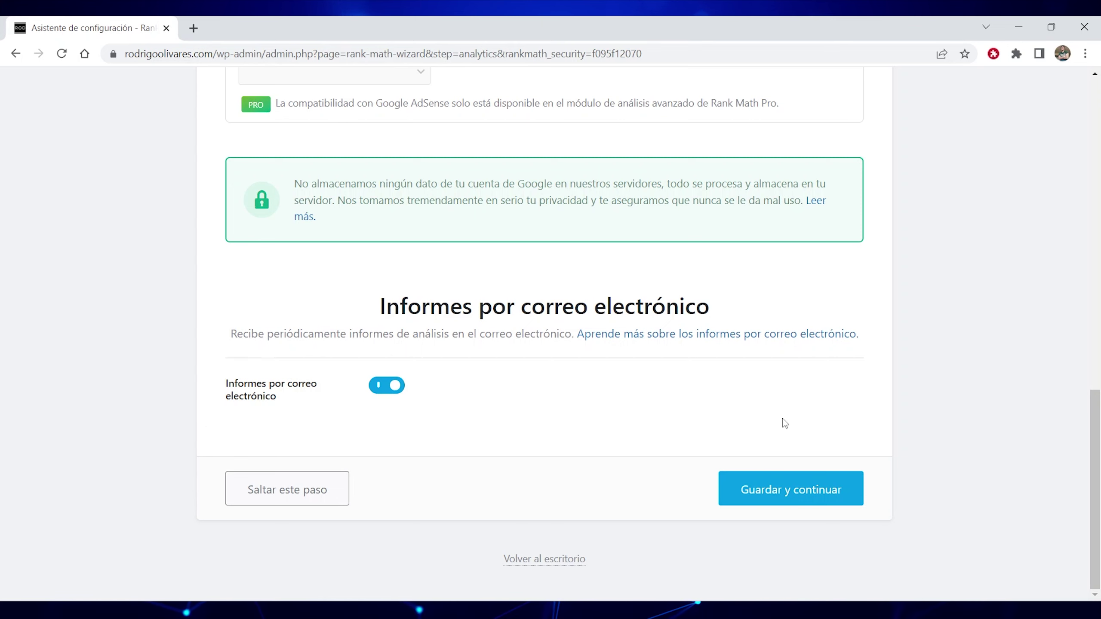
left_click(850, 493)
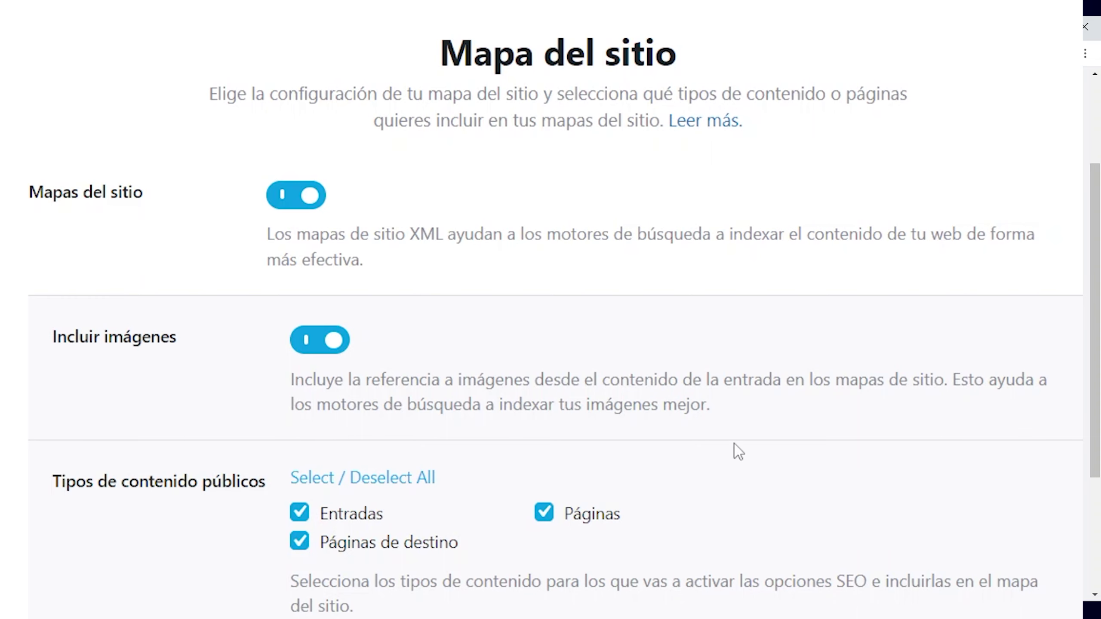
- Search Google for fastweblaunch in a new tab, view the image results, and return to the setup wizard
scroll(735, 445, "down", 3)
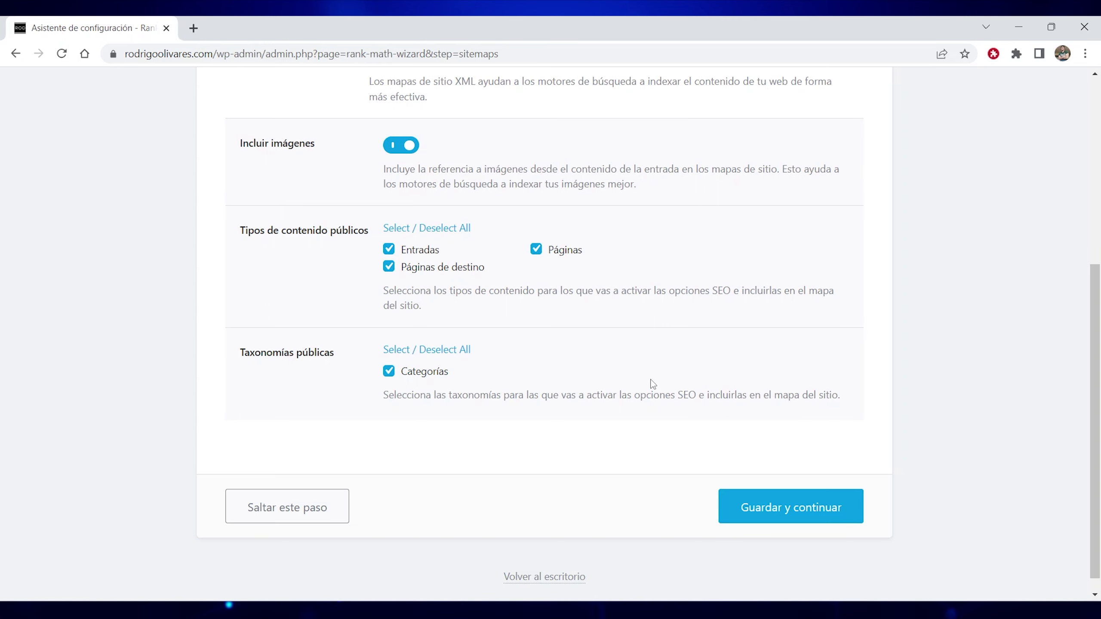
key("ctrl+t")
type("fastweblaunch")
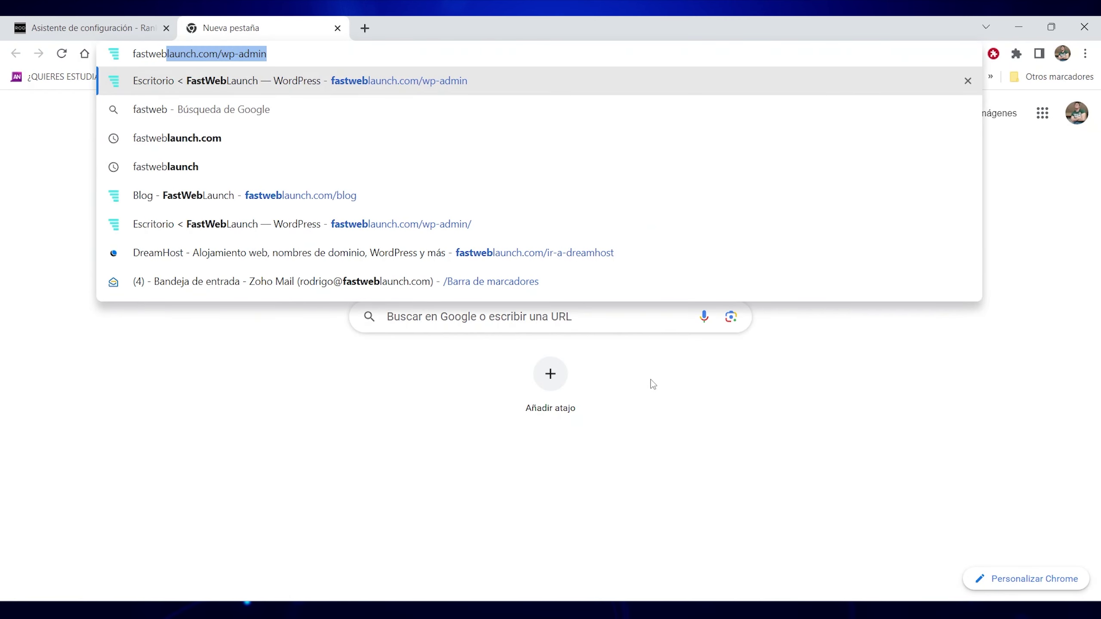
key("Delete")
key("Return")
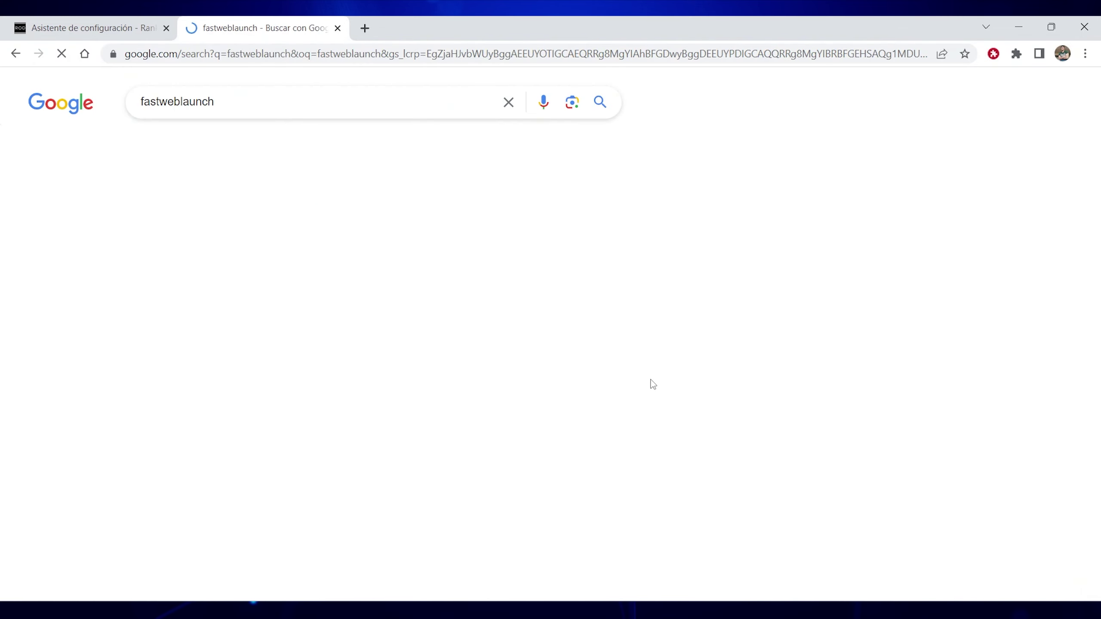
left_click(168, 143)
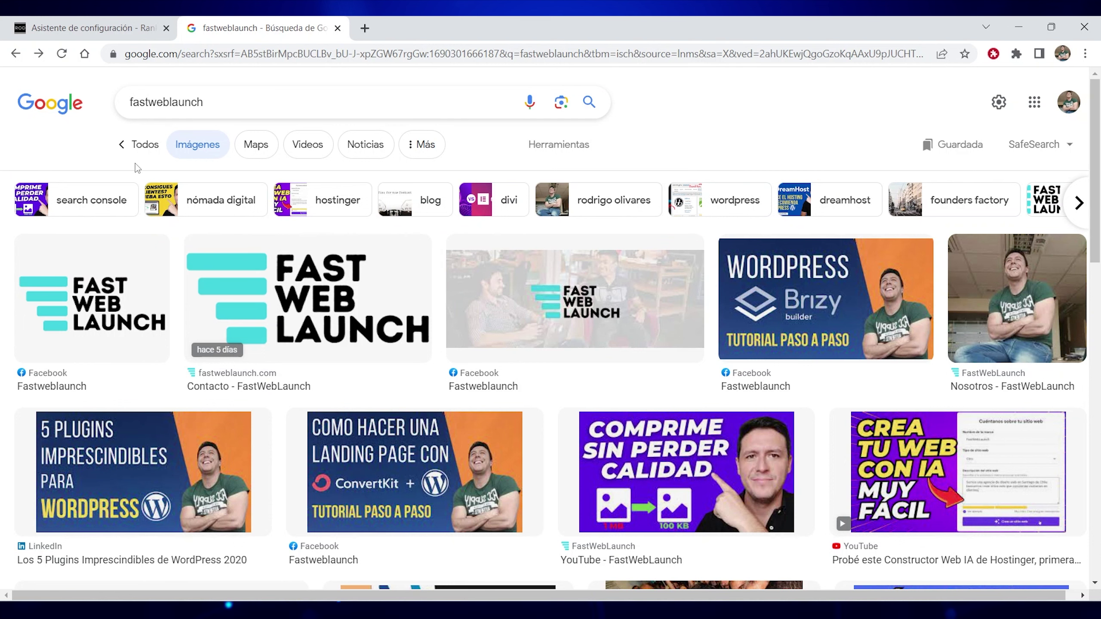
left_click(100, 21)
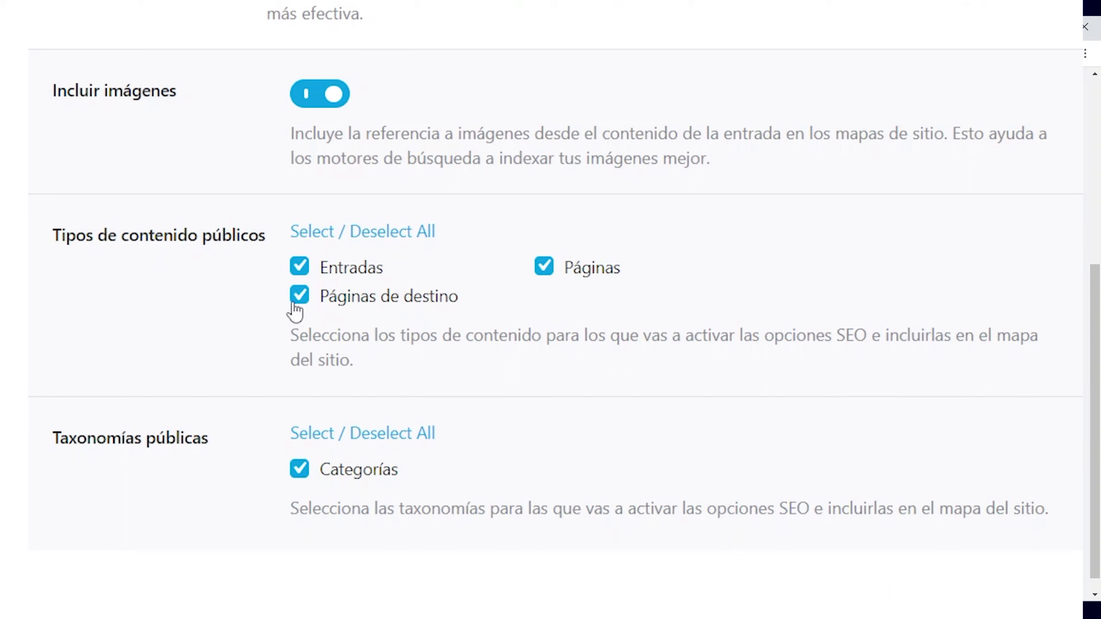
- Exclude Categorías from the sitemap's public taxonomies and save the sitemap settings
left_click(300, 471)
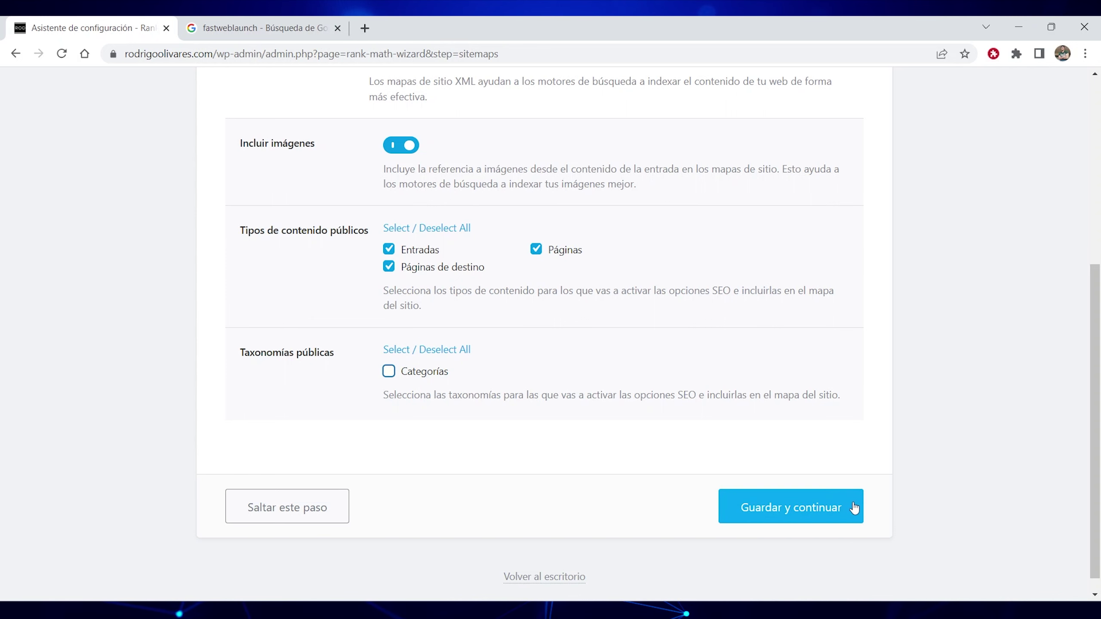
left_click(850, 506)
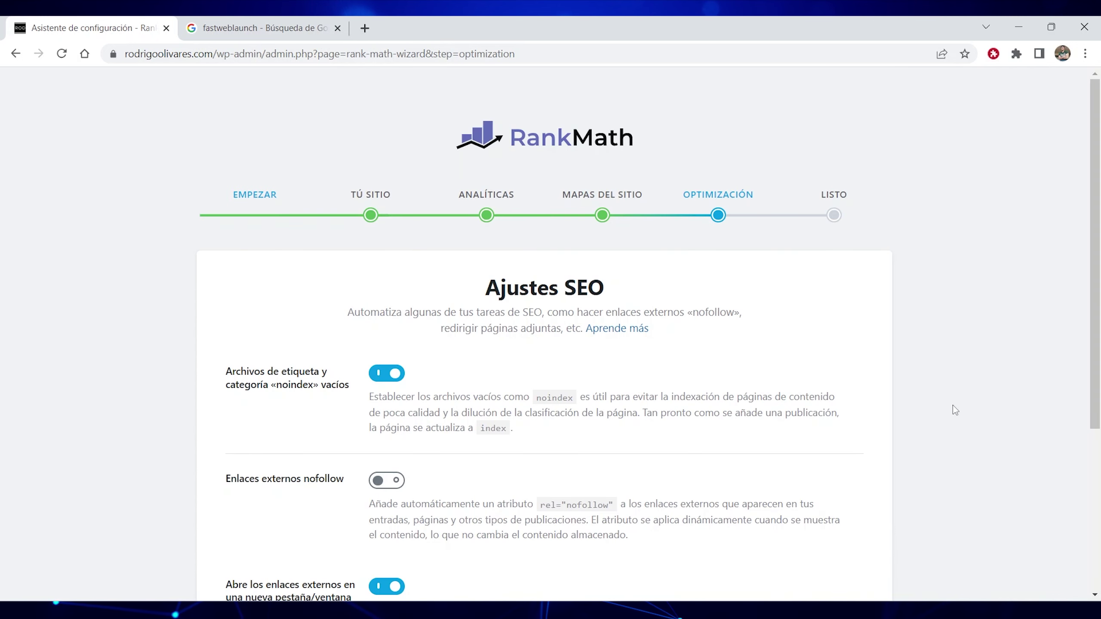
- Enable nofollow for external links in the SEO settings and save the optimization step
scroll(955, 410, "down", 3)
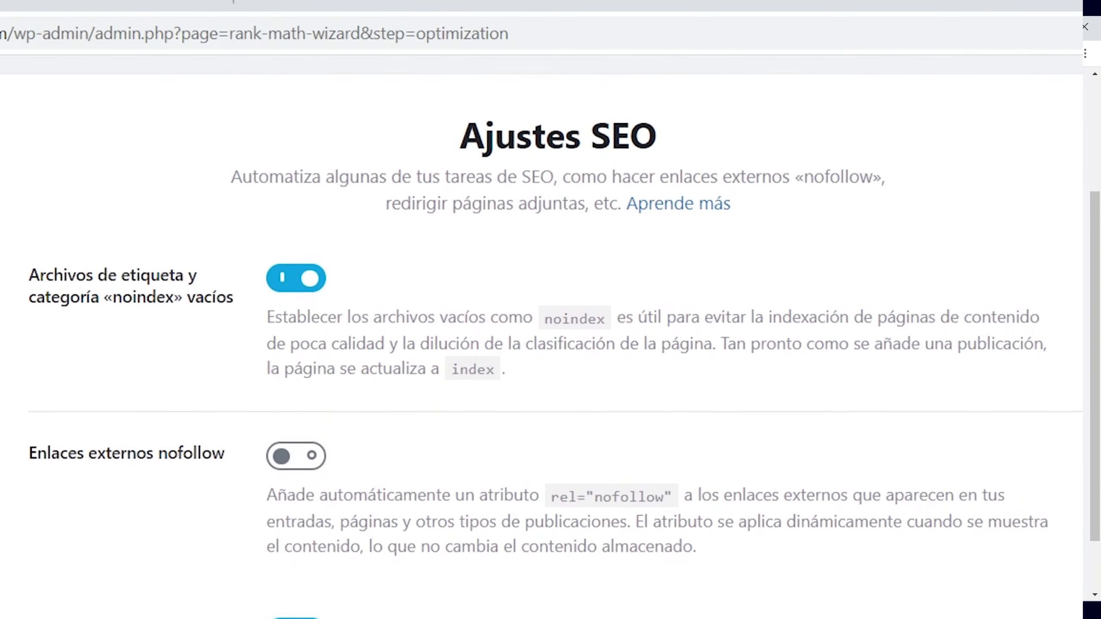
scroll(954, 406, "down", 1)
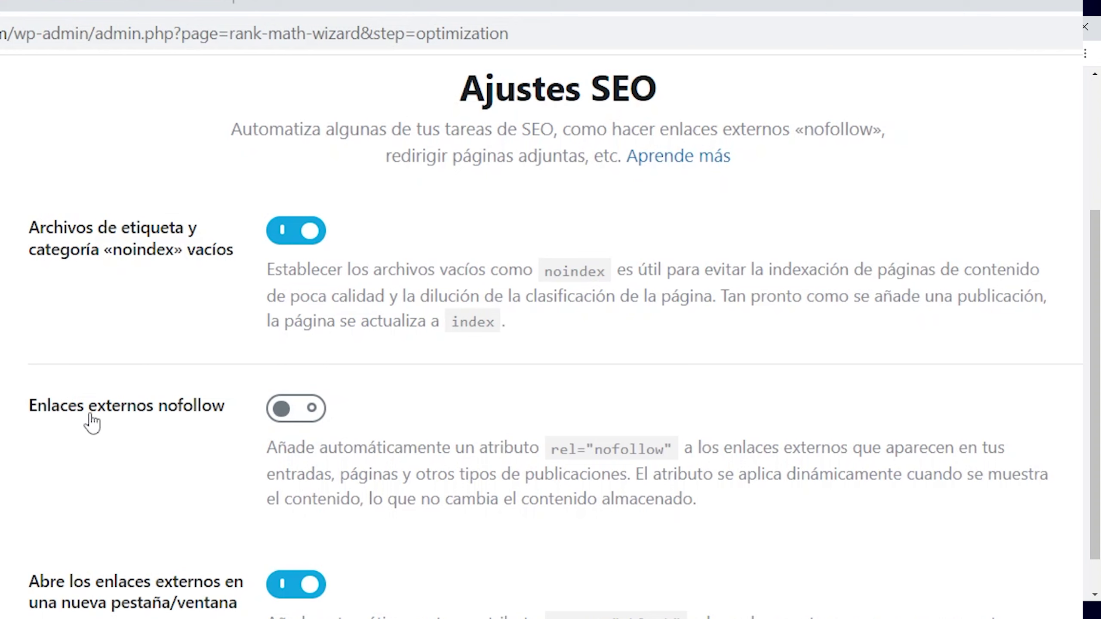
left_click(307, 416)
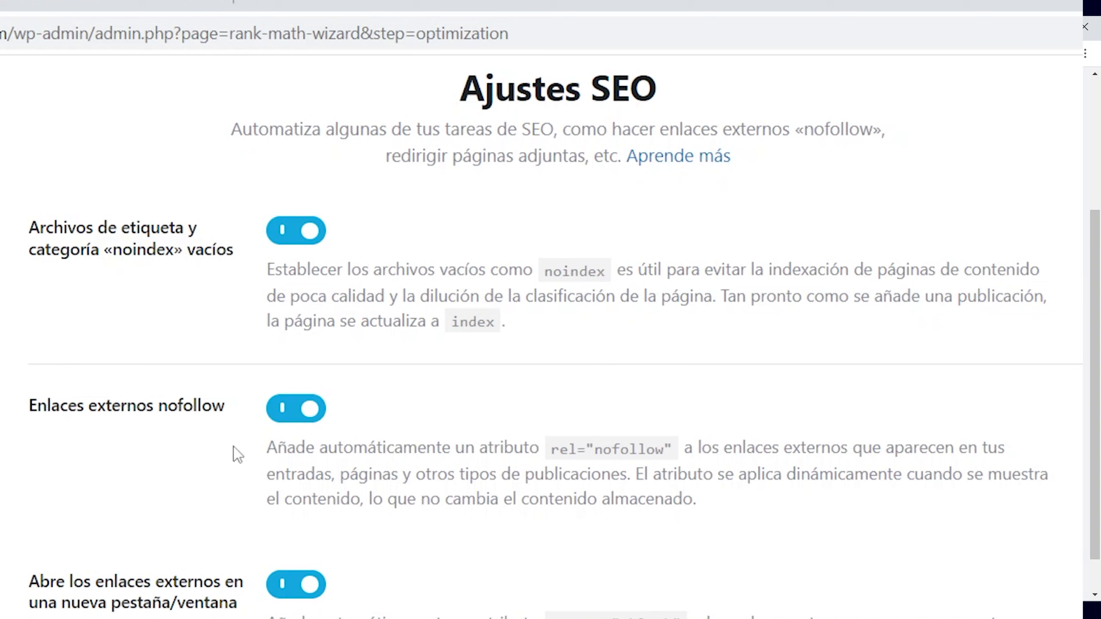
scroll(319, 468, "down", 5)
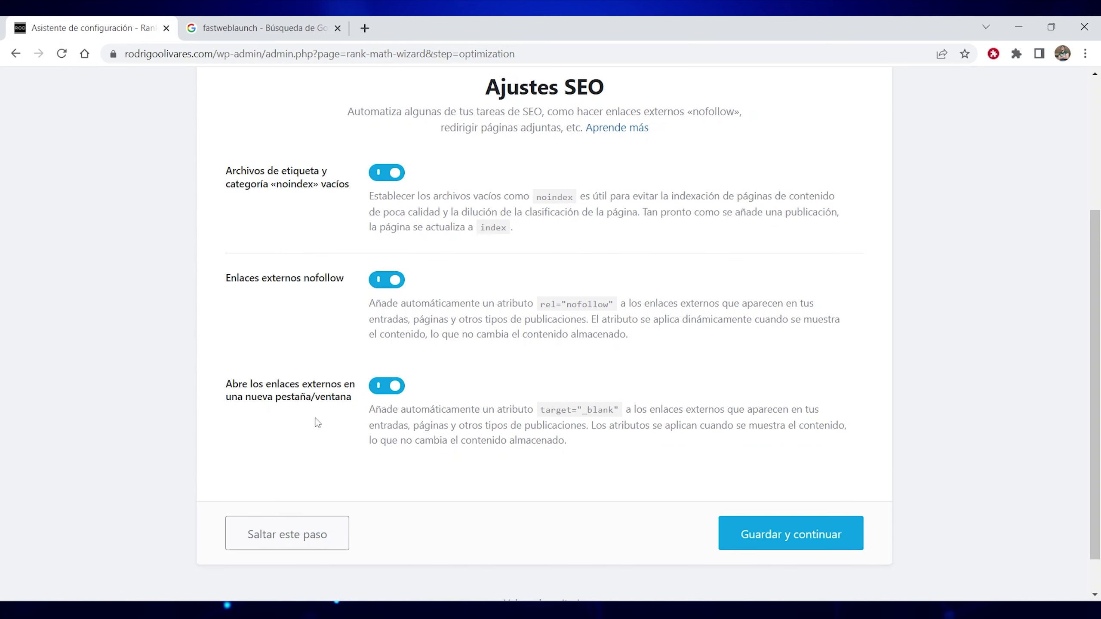
left_click(848, 536)
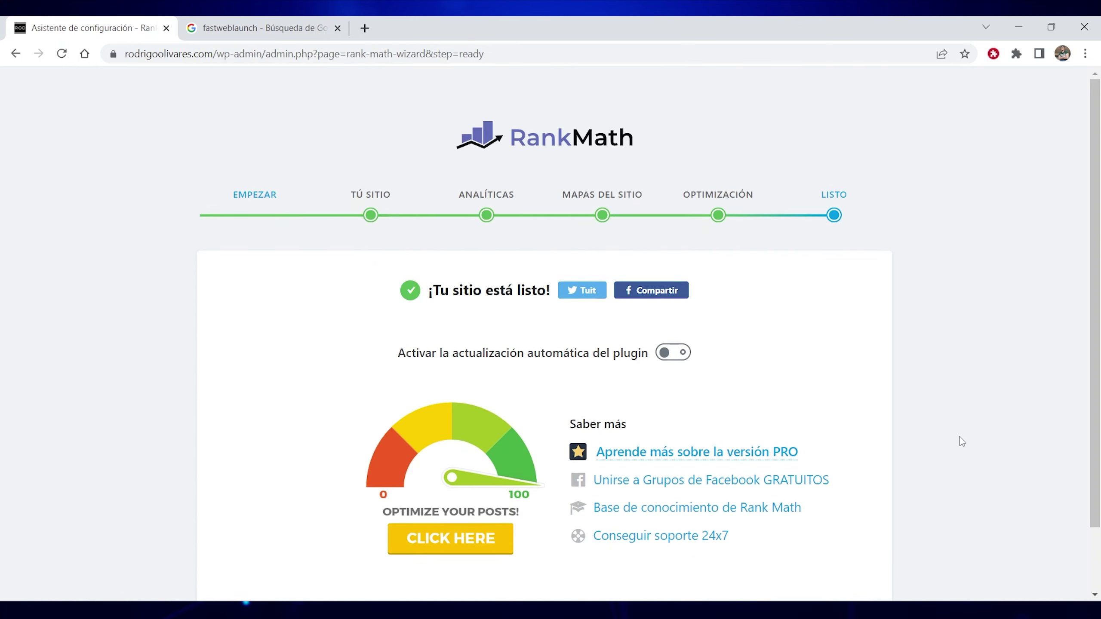
- Continue from the completed basic setup to the wizard's advanced options
scroll(960, 437, "down", 2)
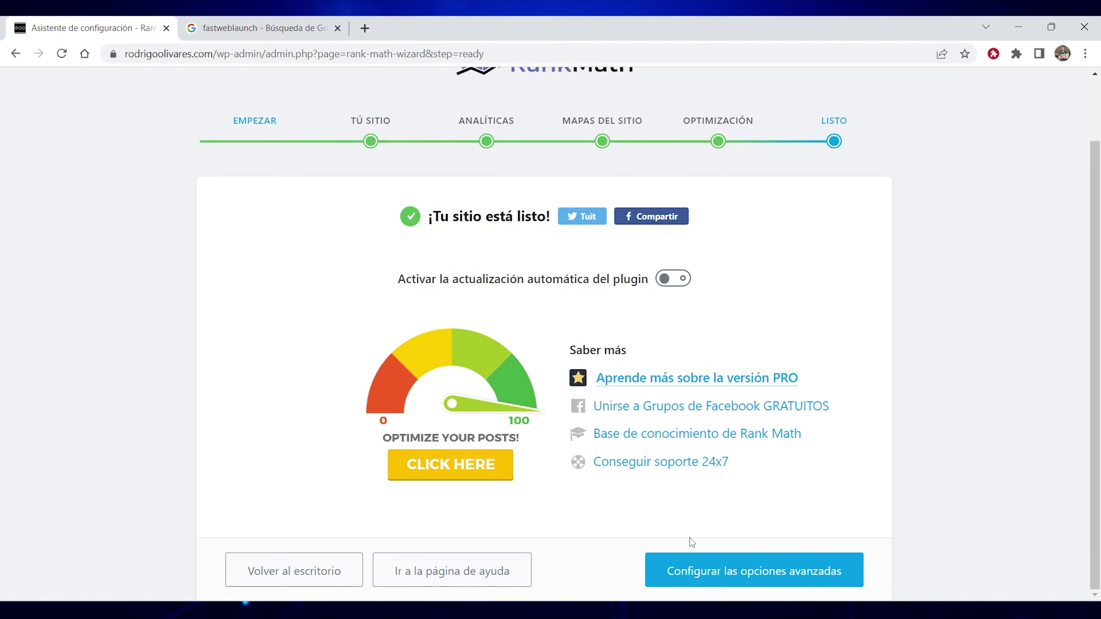
left_click(842, 567)
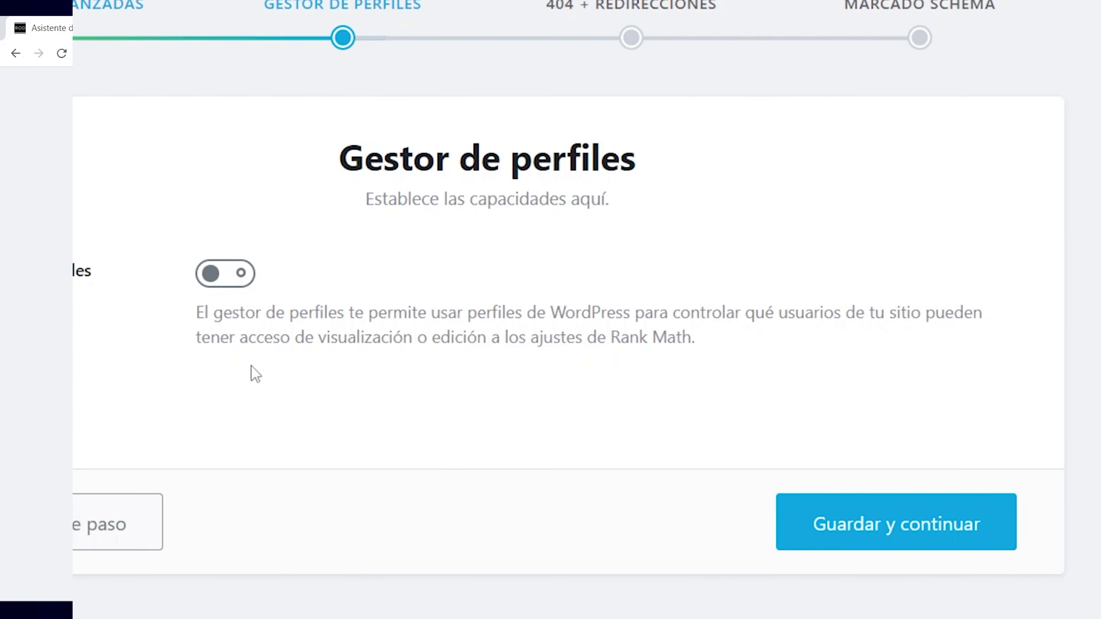
- Enable Gestor de perfiles, review the capabilities offered for each user role, and turn it off again
left_click(229, 276)
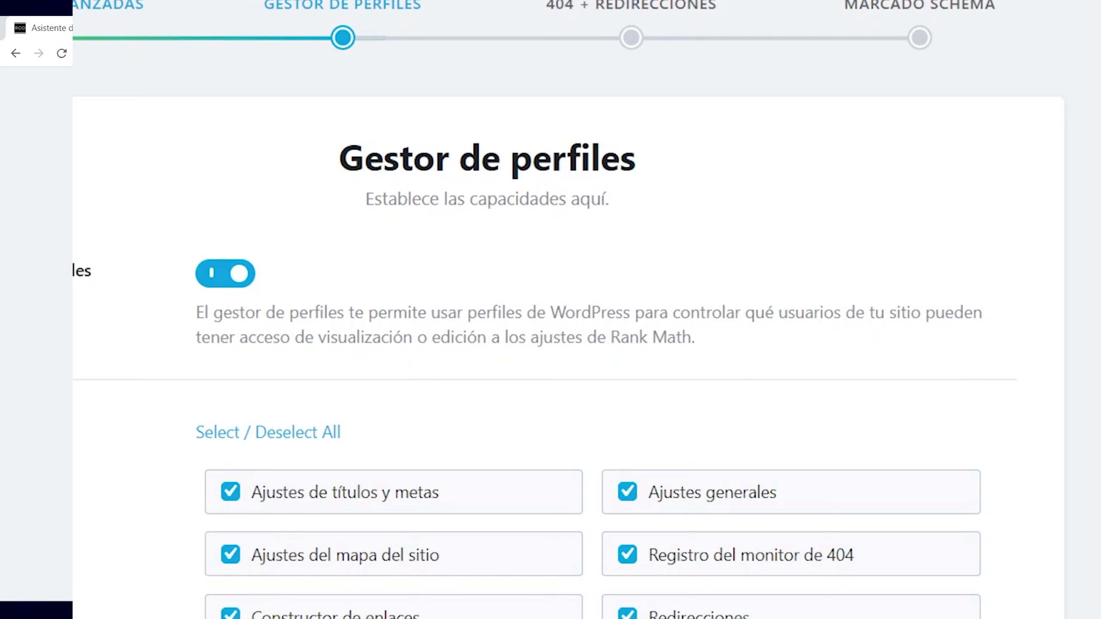
scroll(352, 129, "down", 10)
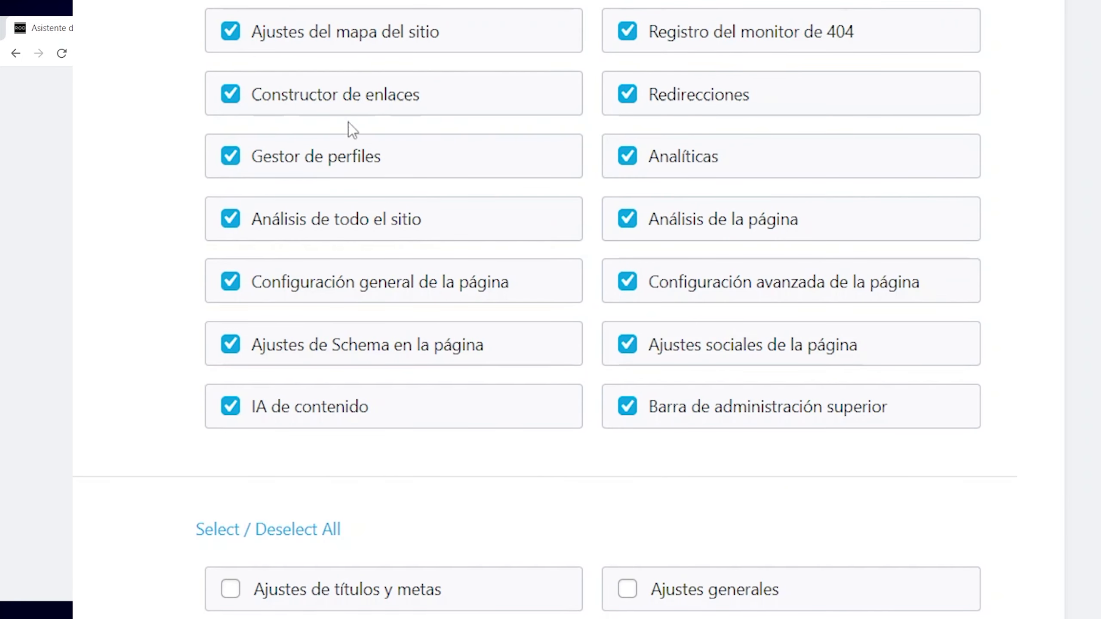
scroll(545, 310, "down", 12)
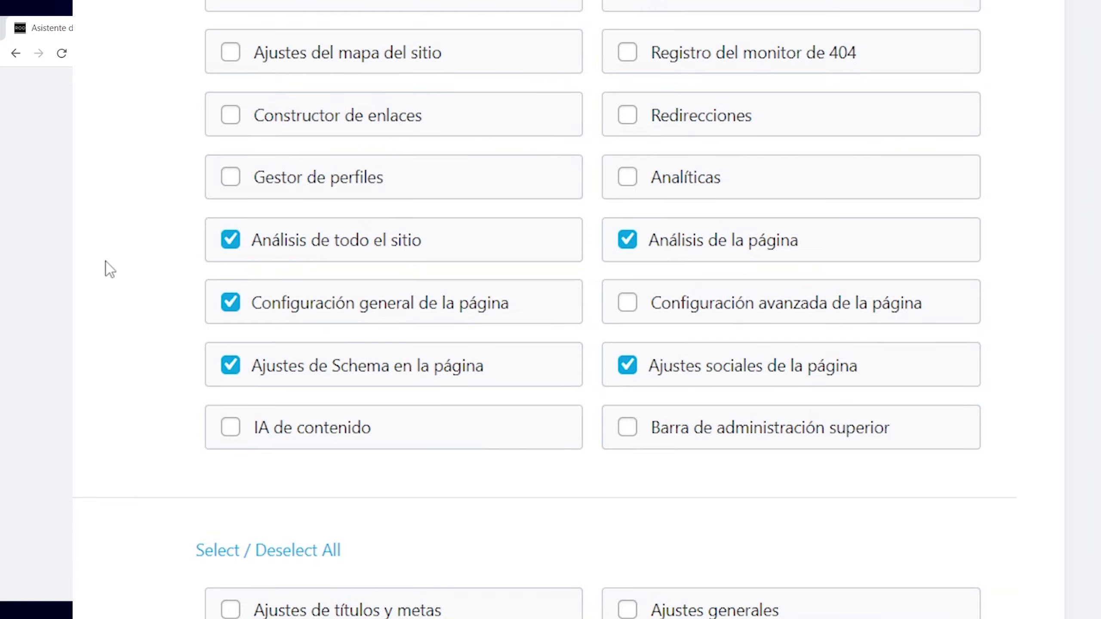
scroll(196, 355, "down", 12)
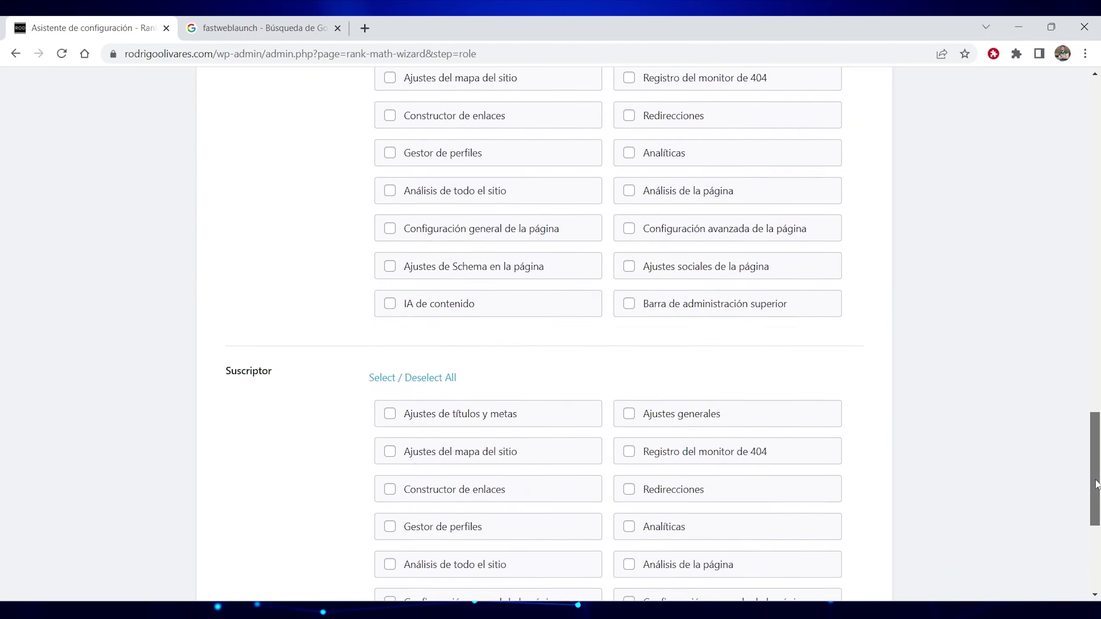
left_click_drag(1097, 484, 1098, 147)
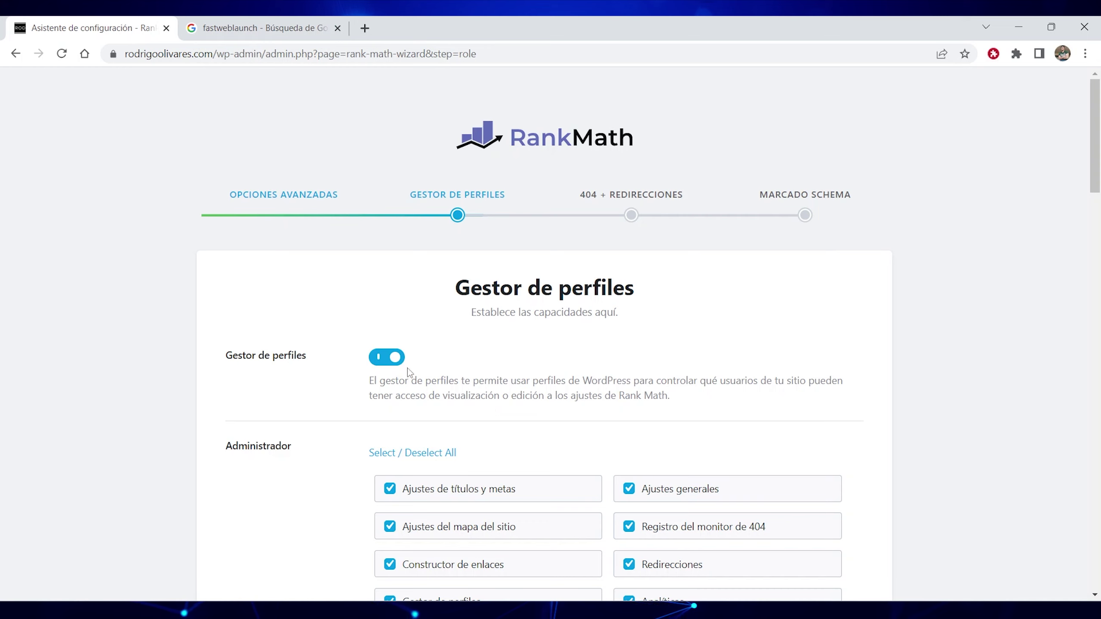
left_click(387, 358)
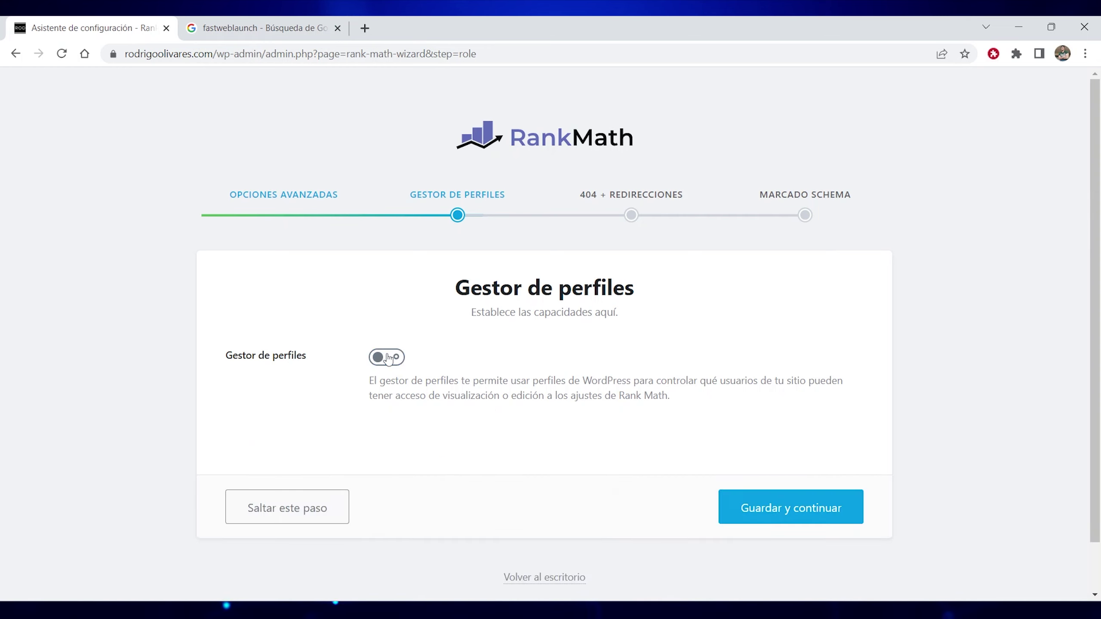
- Save the Gestor de perfiles step, enable Monitor 404 and Redirecciones, and save those settings
left_click(850, 514)
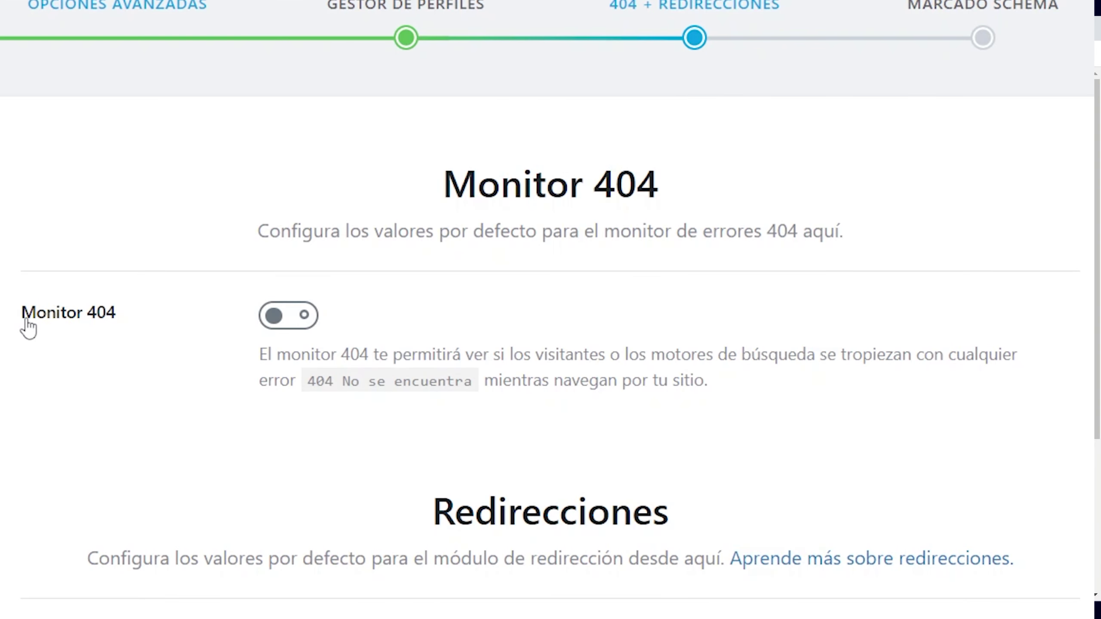
left_click(294, 323)
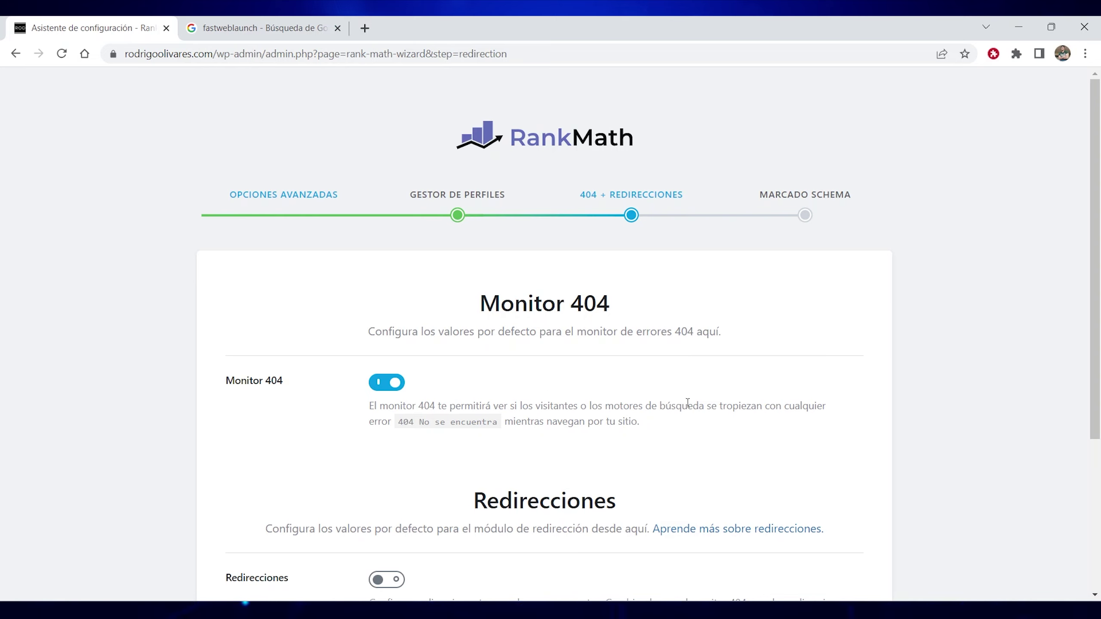
scroll(705, 454, "down", 1)
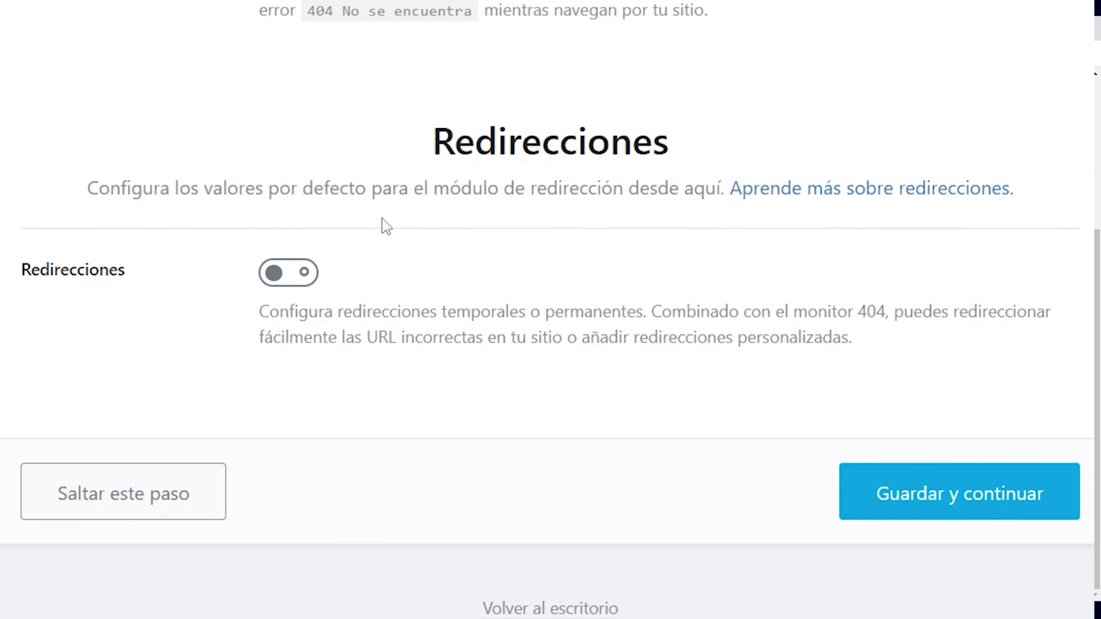
left_click(294, 273)
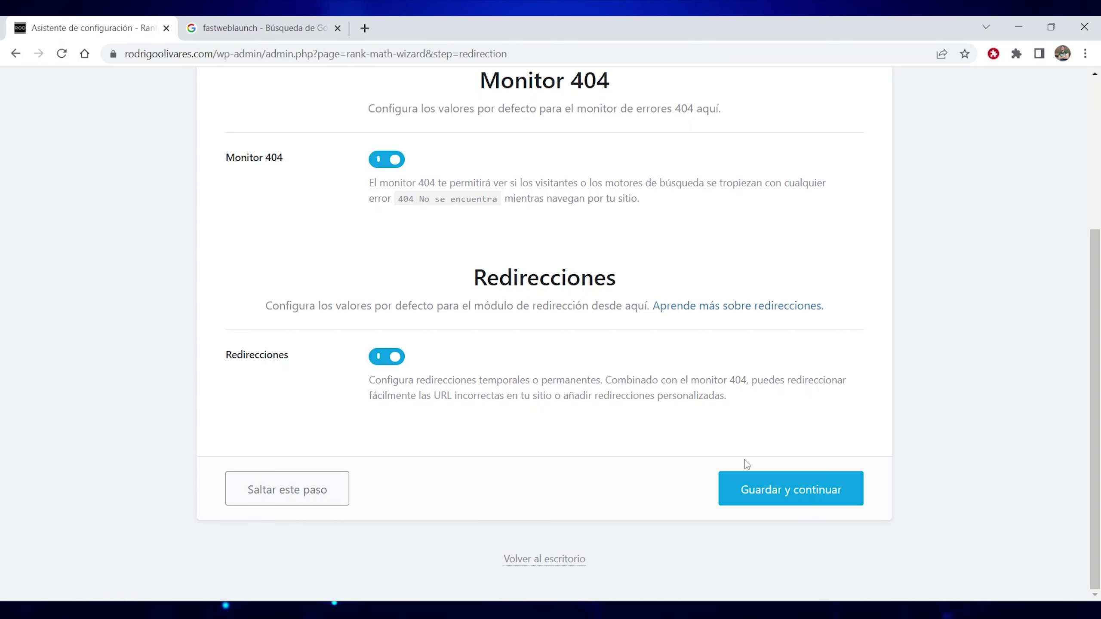
left_click(841, 495)
- Examine the schema types available for Entradas in the Marcado Schema settings without choosing a different one
scroll(849, 345, "down", 2)
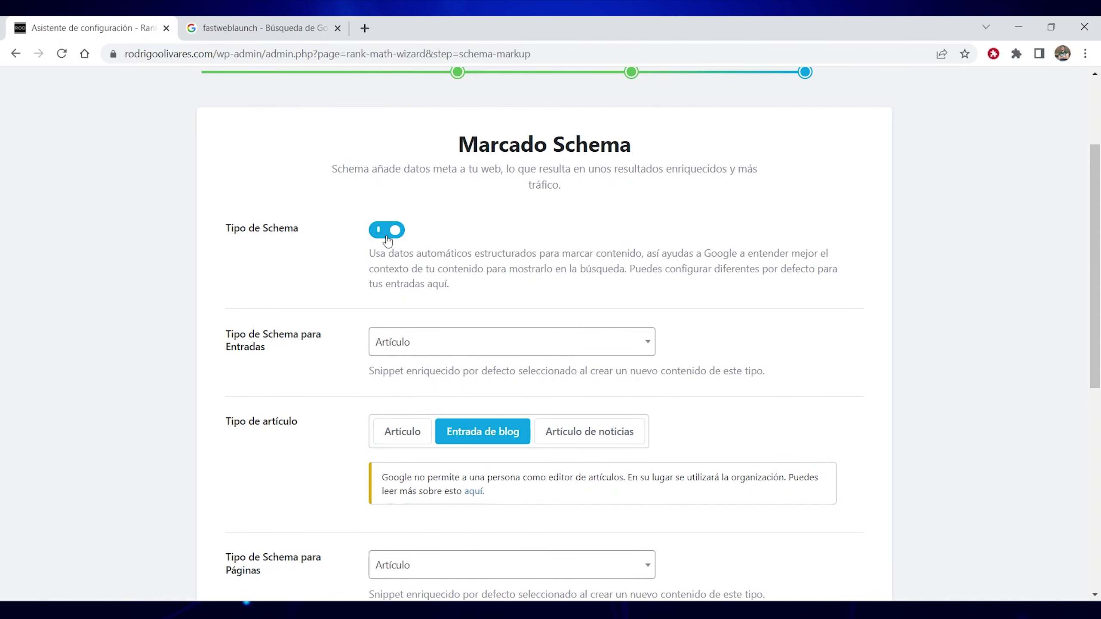
scroll(455, 343, "down", 2)
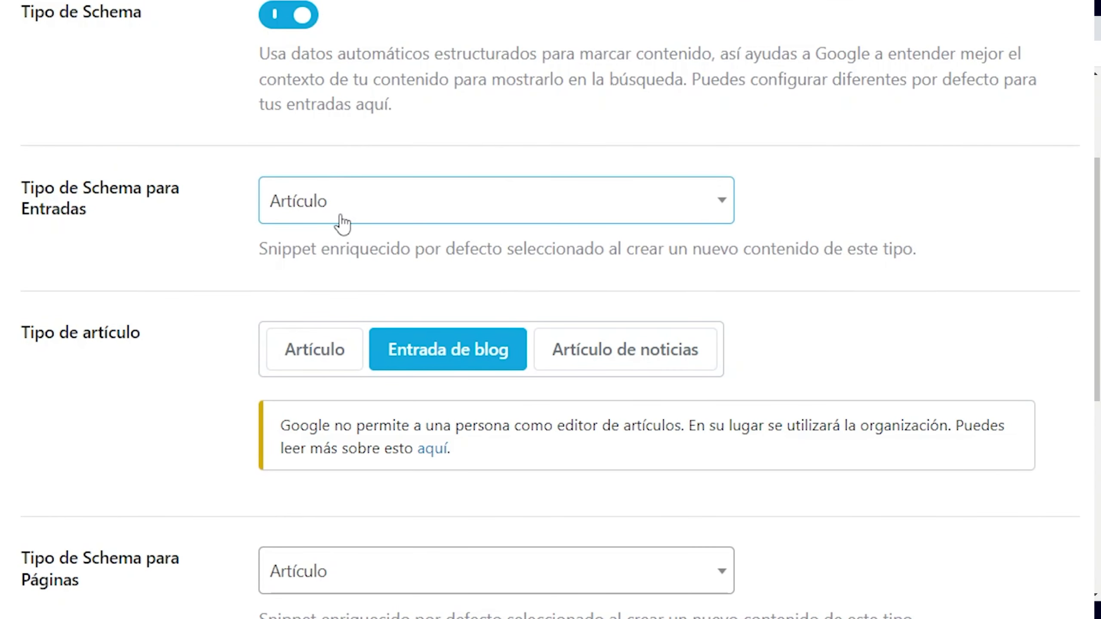
left_click(393, 215)
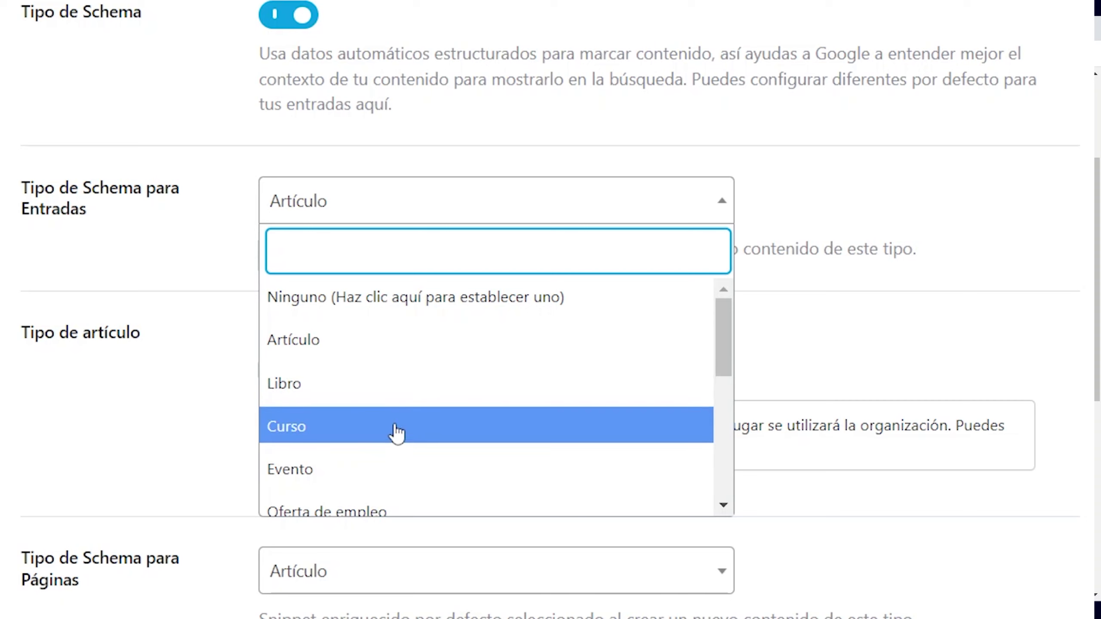
left_click_drag(719, 346, 485, 439)
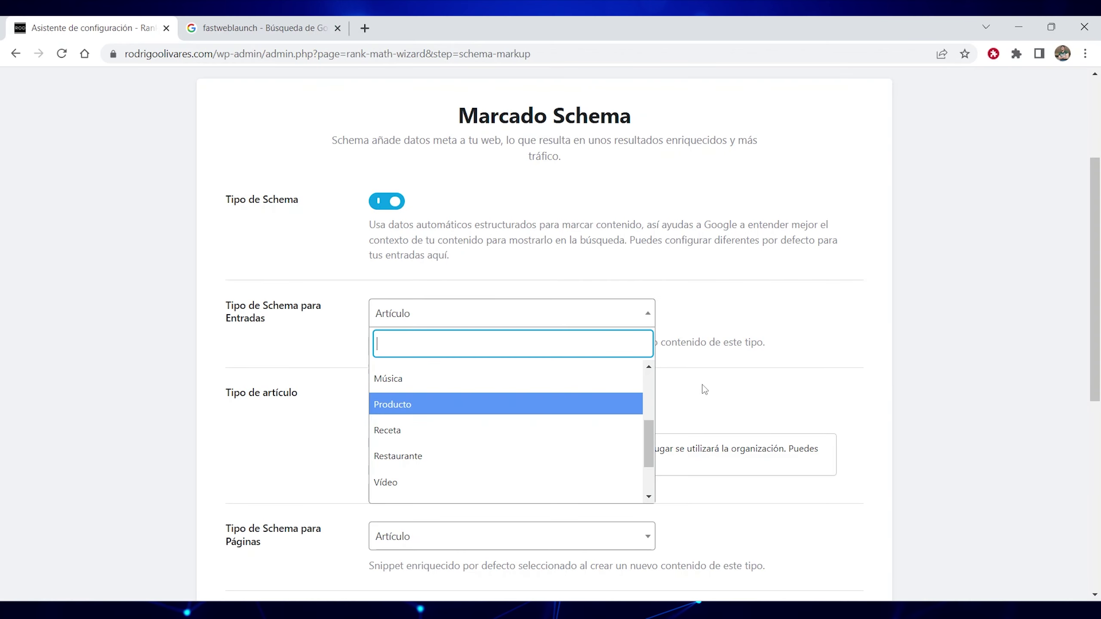
left_click(816, 328)
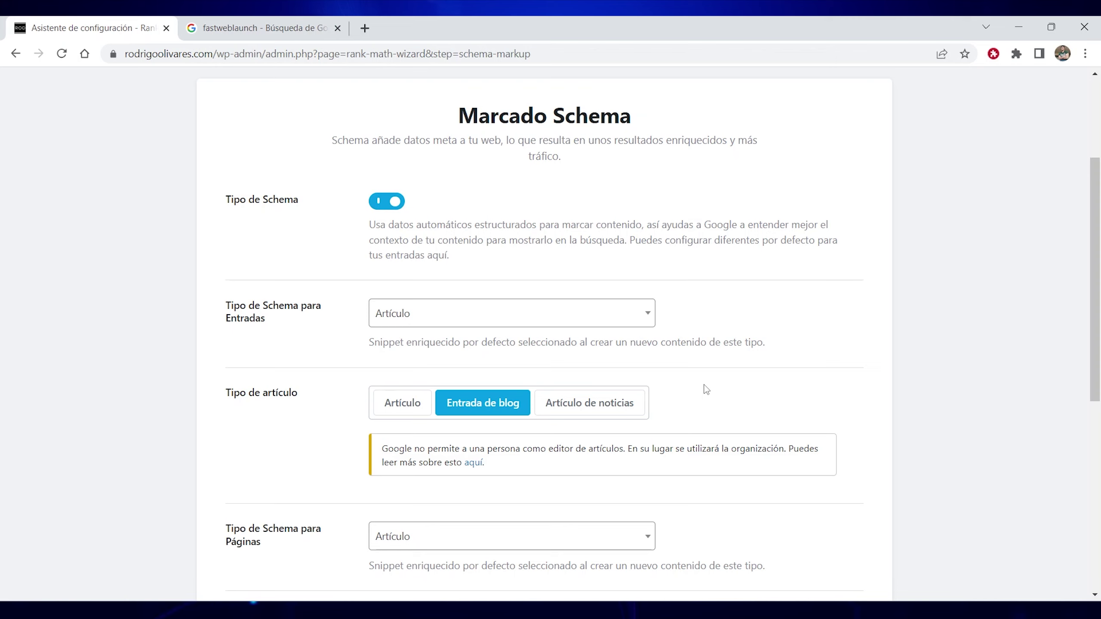
- Search Google for "receta de arroz con leche" in a new tab, compare the recipe results with the Entradas schema setting, and return to the wizard
left_click(365, 28)
type("receta de")
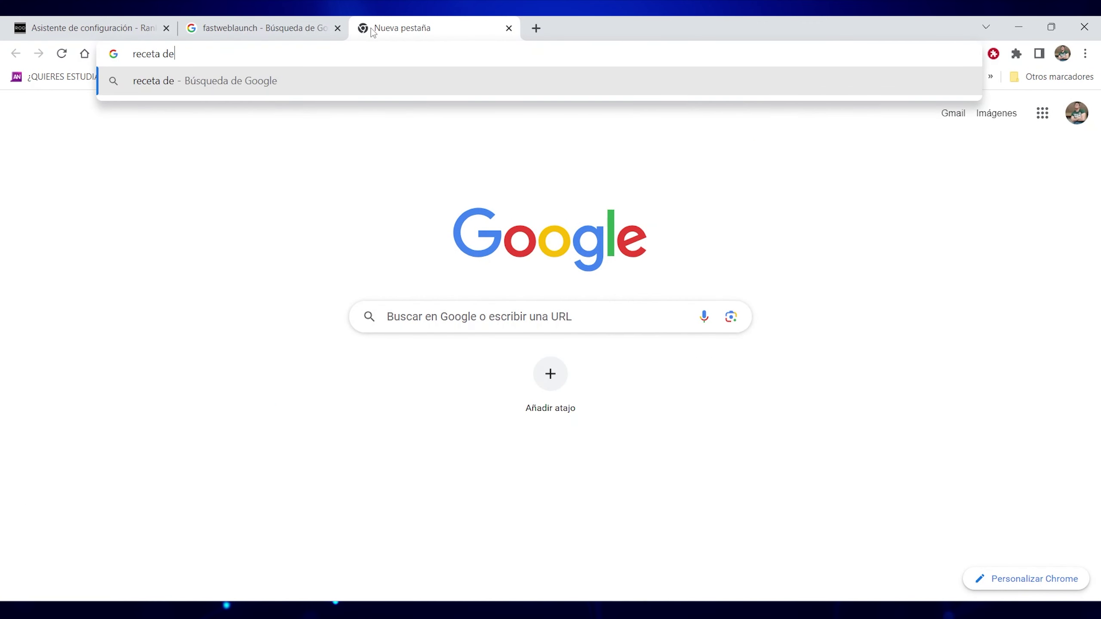
type(" arroz con leche")
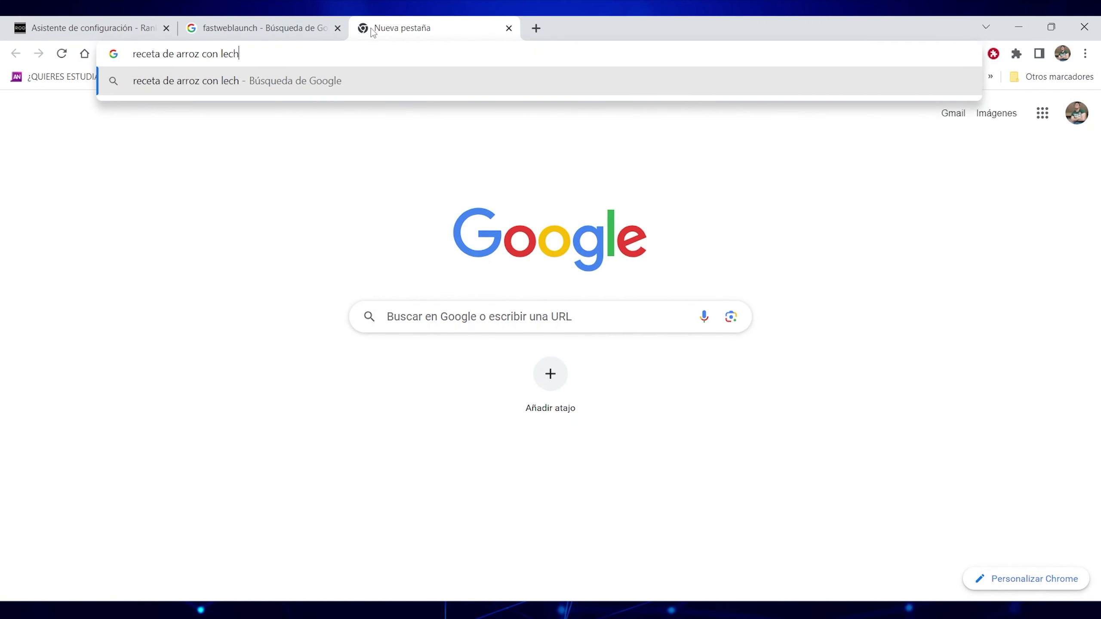
key("Return")
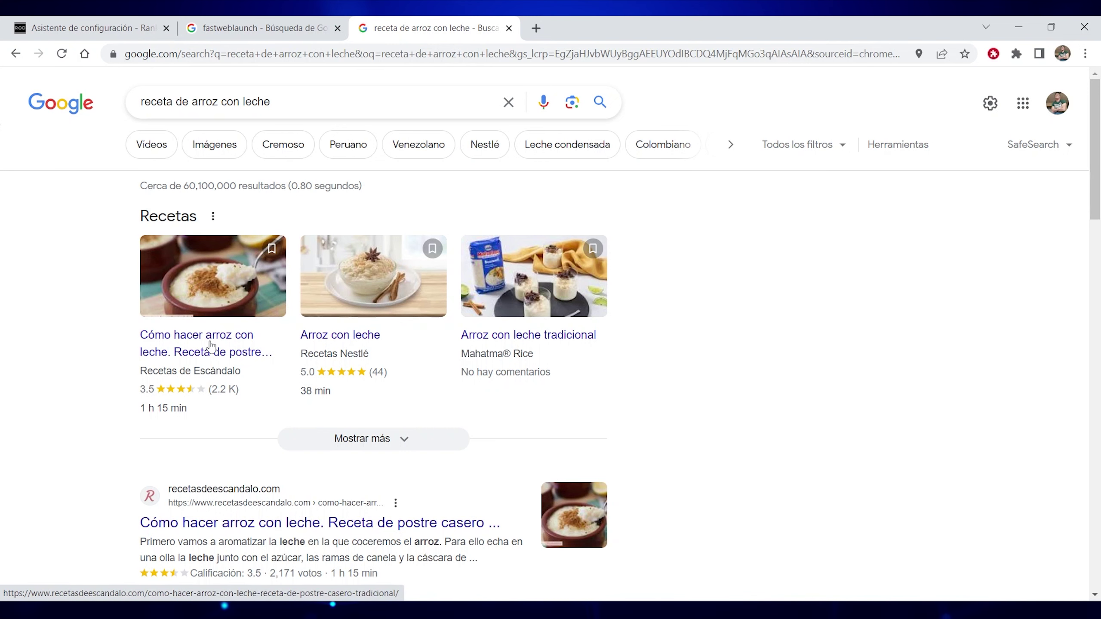
left_click(63, 21)
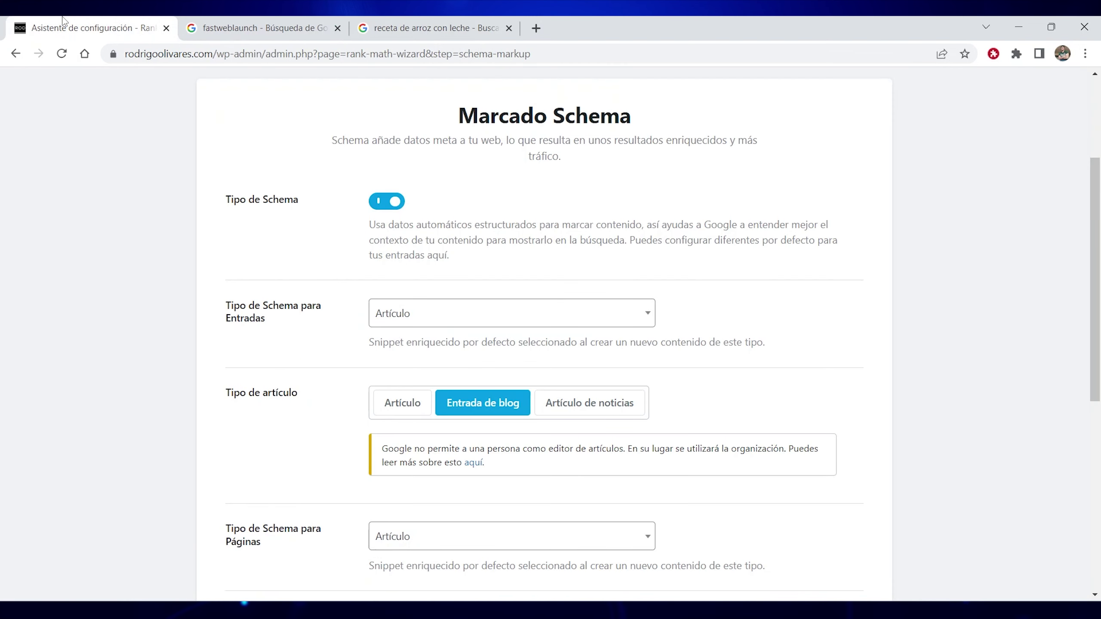
left_click(519, 324)
left_click(711, 323)
left_click(433, 30)
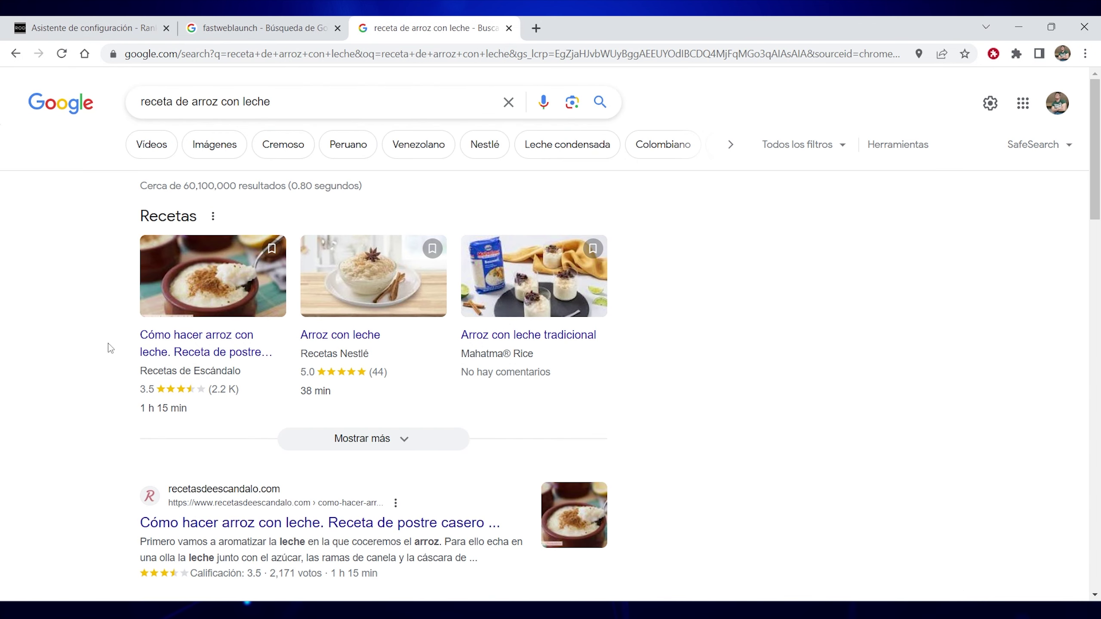
left_click(35, 20)
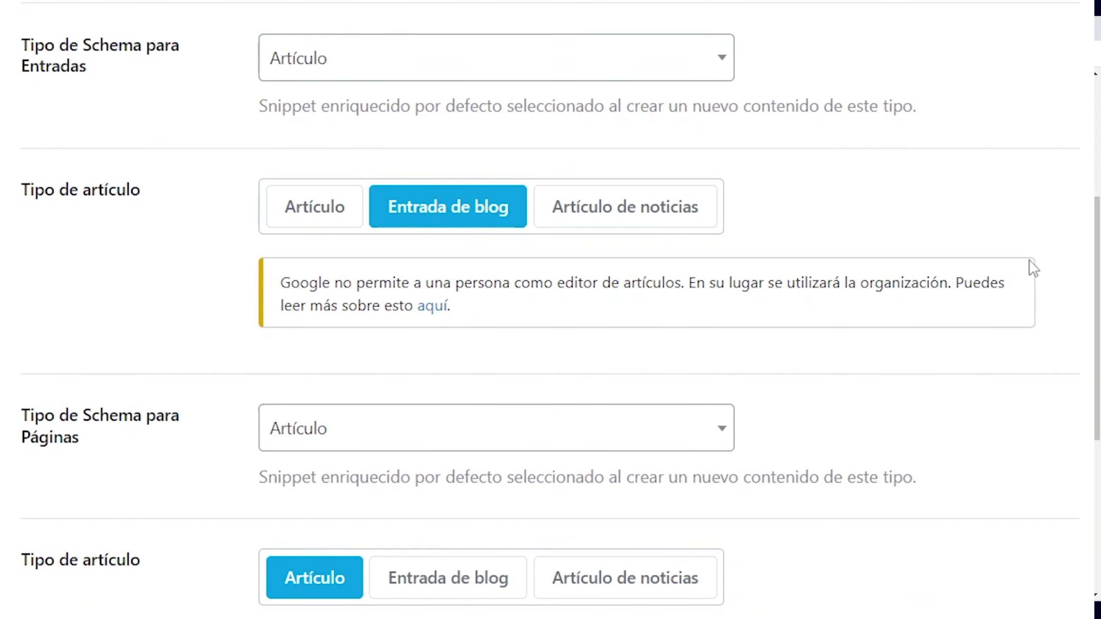
- Set the schema type for Páginas to Ninguno, review the other available types, and save the schema markup settings
scroll(376, 197, "down", 5)
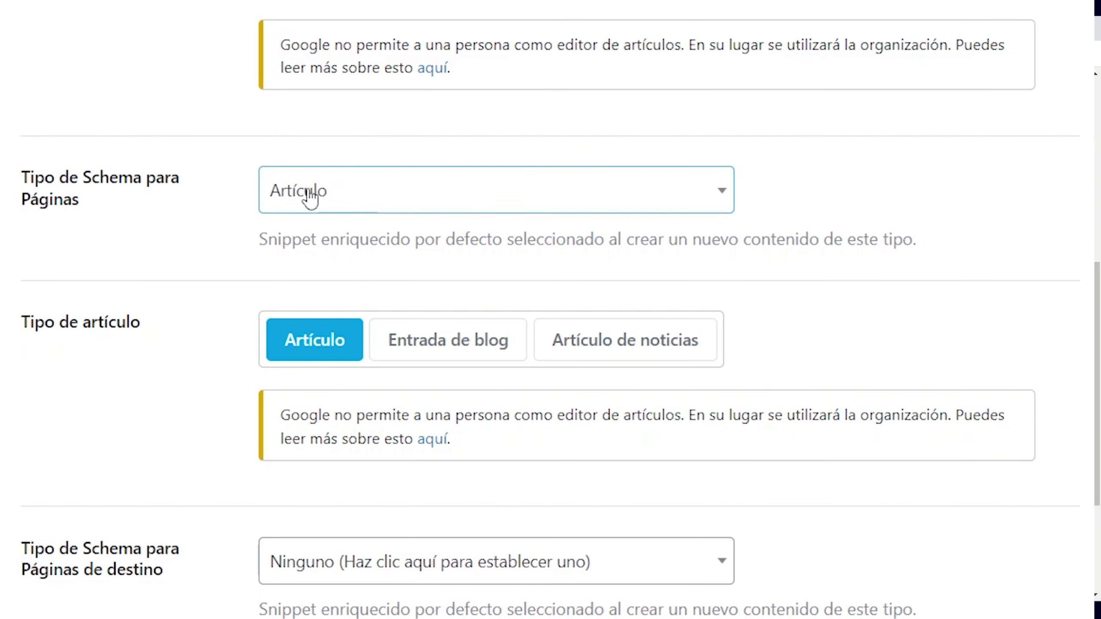
left_click(339, 199)
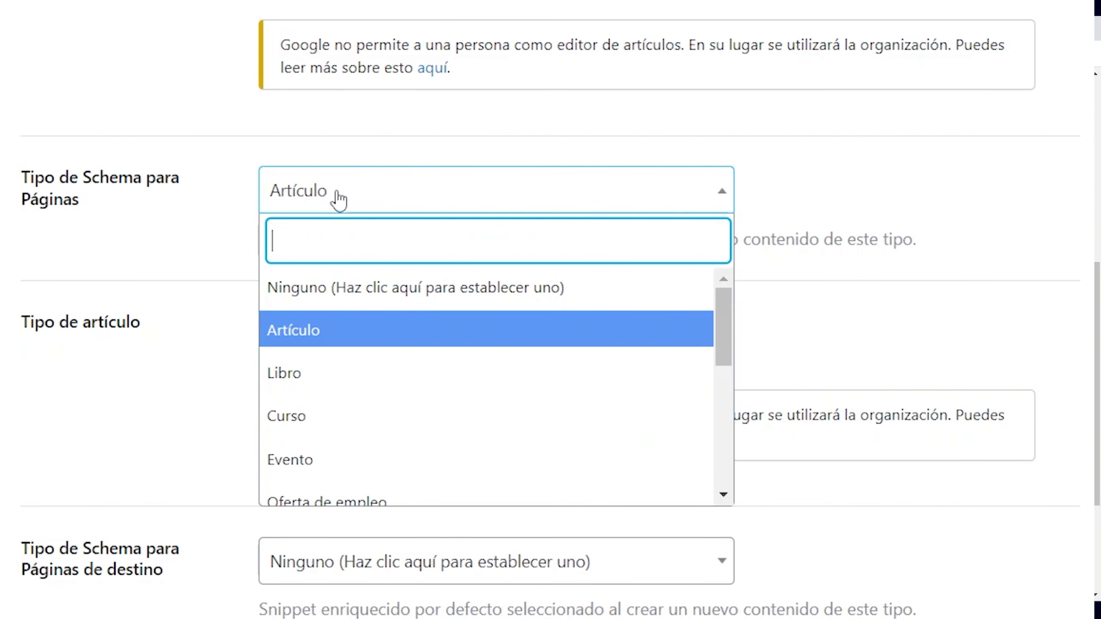
left_click(379, 292)
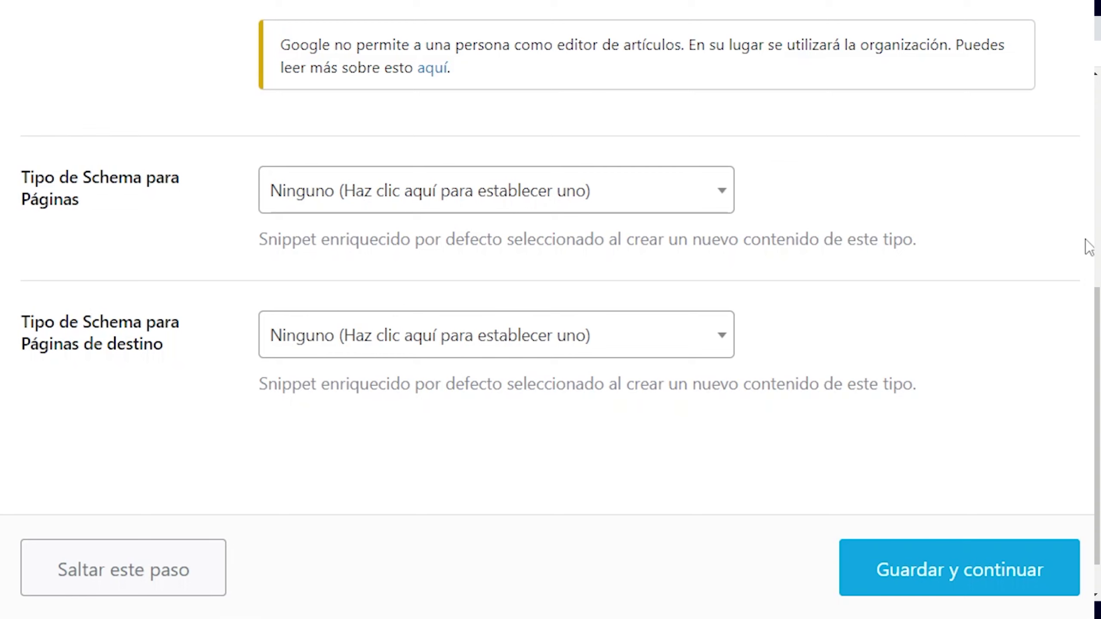
scroll(1089, 248, "down", 1)
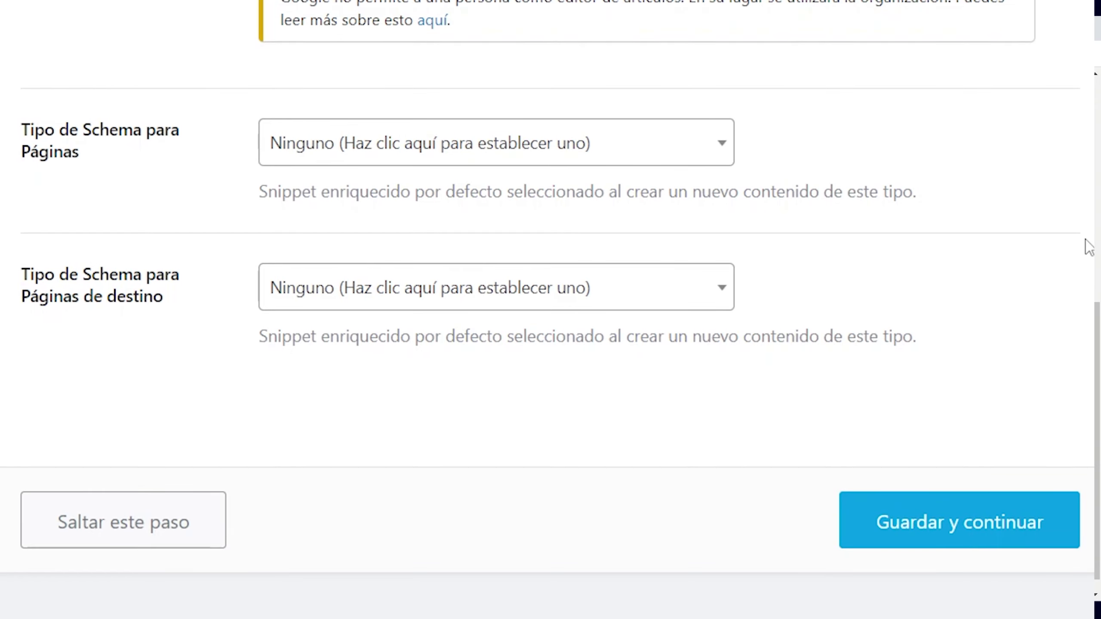
left_click(410, 159)
left_click_drag(721, 267, 720, 377)
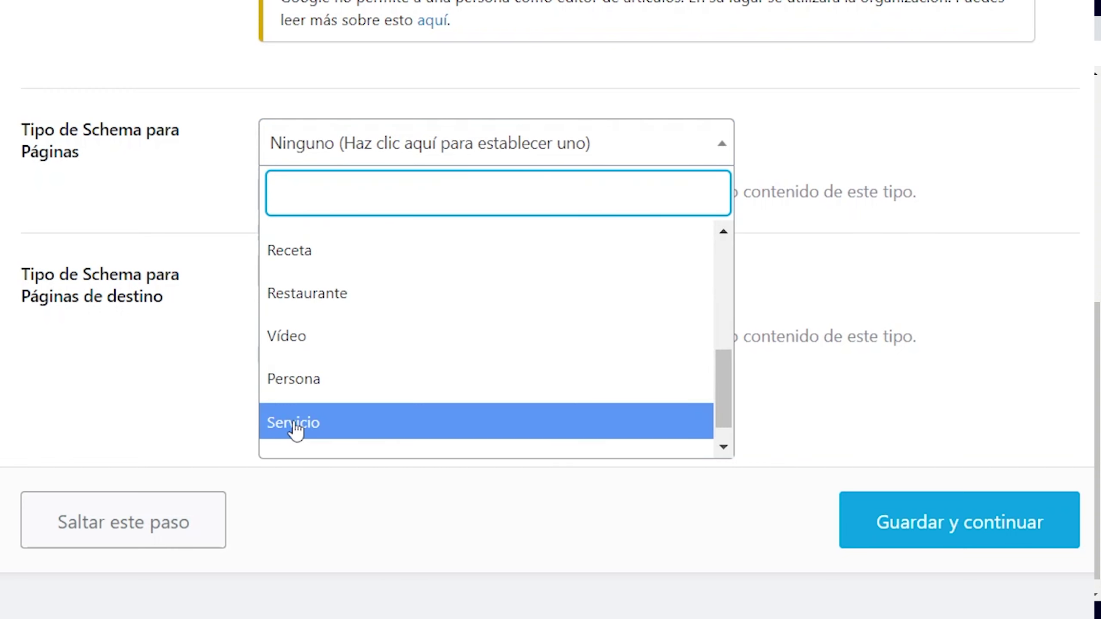
left_click(873, 226)
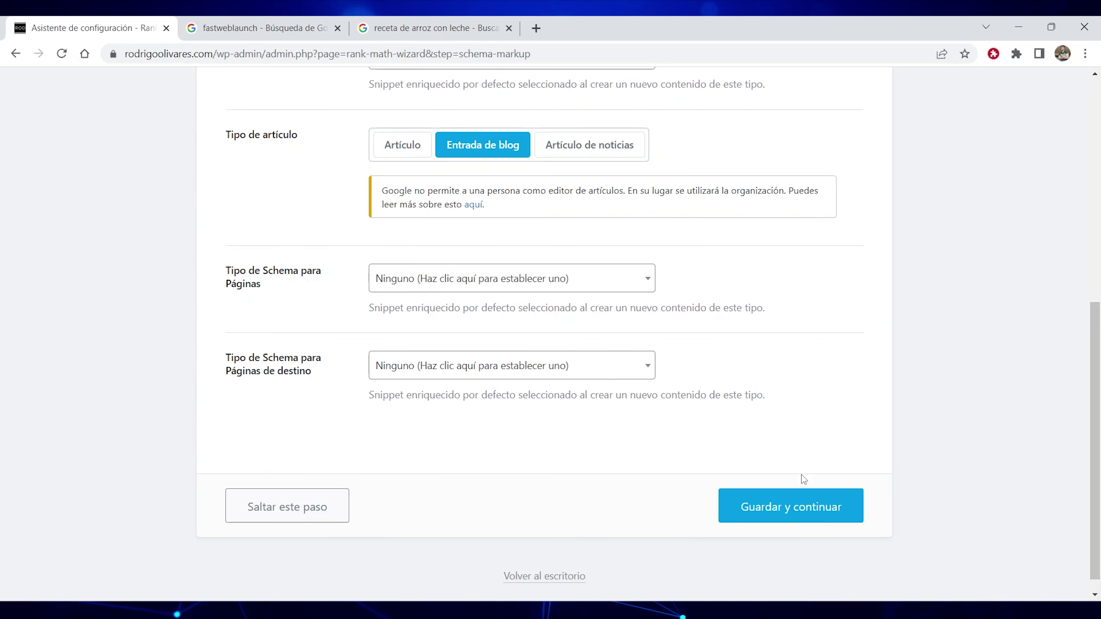
left_click(841, 509)
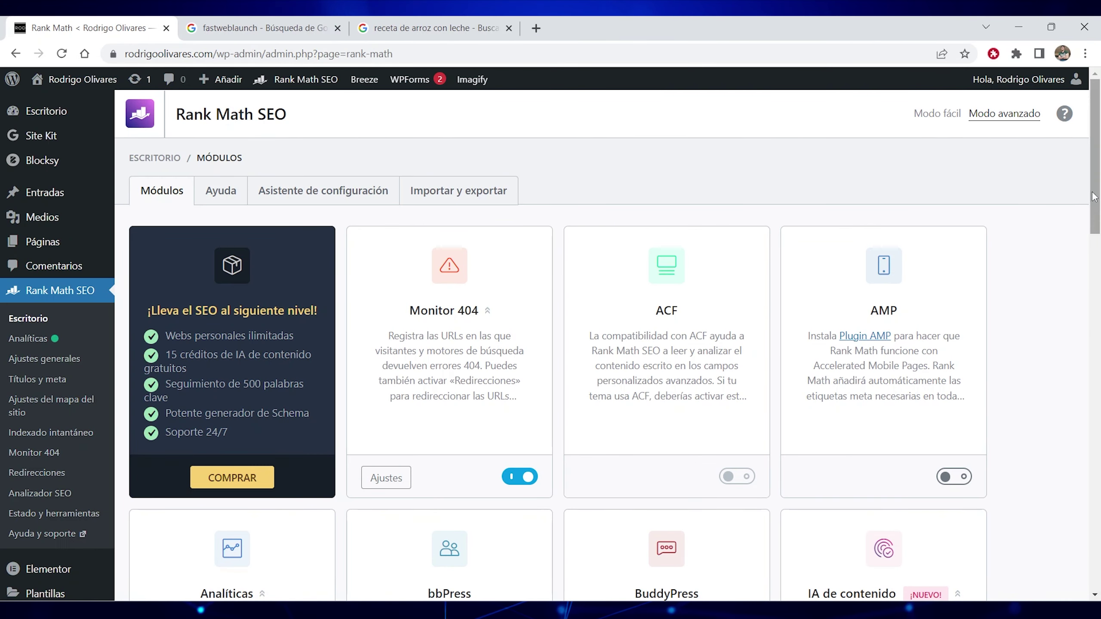
- Enable the SEO de imágenes module and open its settings
mouse_move(1095, 196)
left_mouse_down()
mouse_move(1090, 225)
mouse_move(1089, 215)
left_mouse_up()
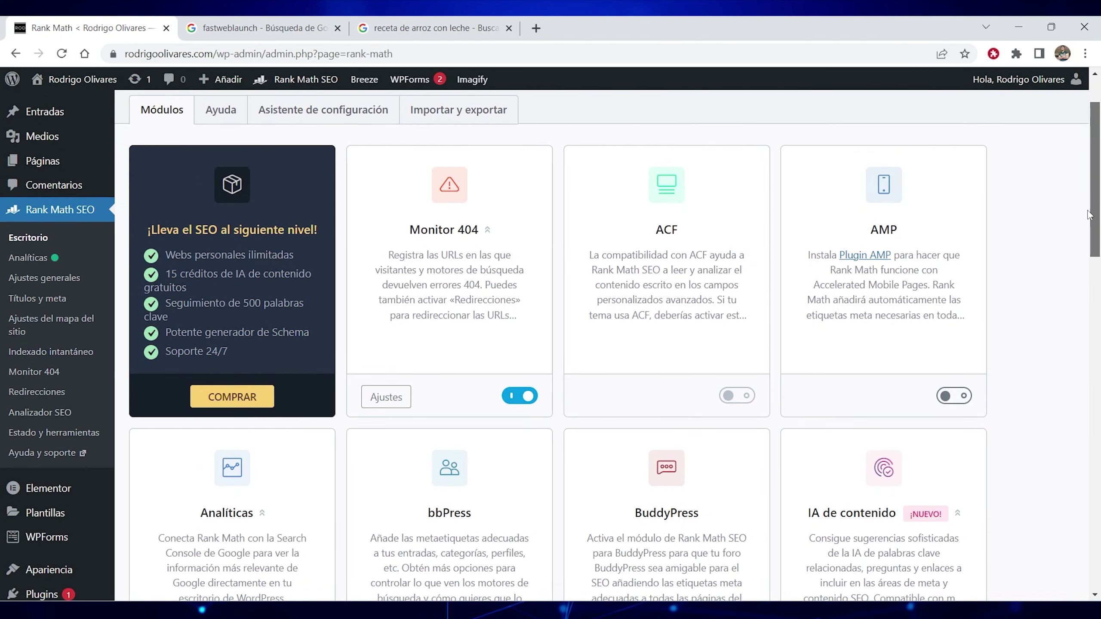
scroll(498, 477, "up", 1)
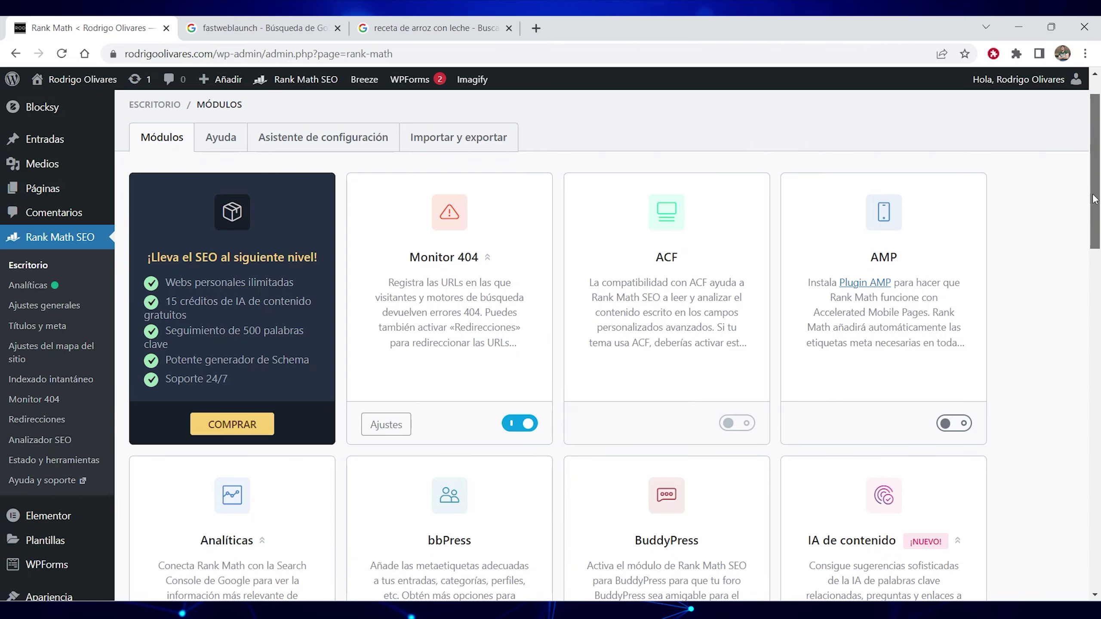
left_click_drag(1095, 200, 1091, 326)
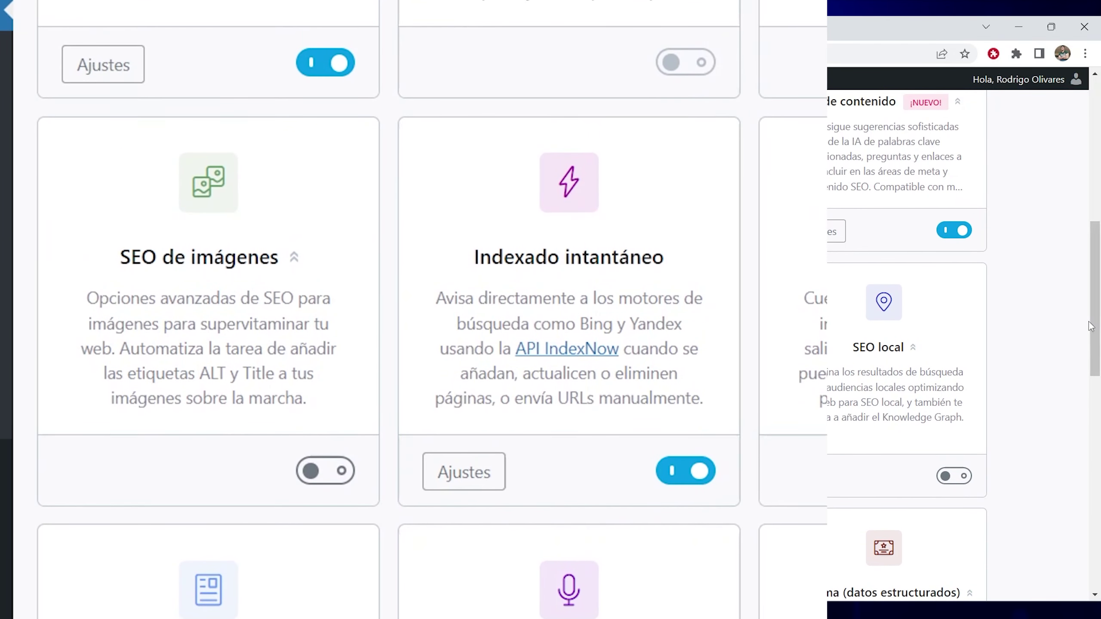
left_click(320, 472)
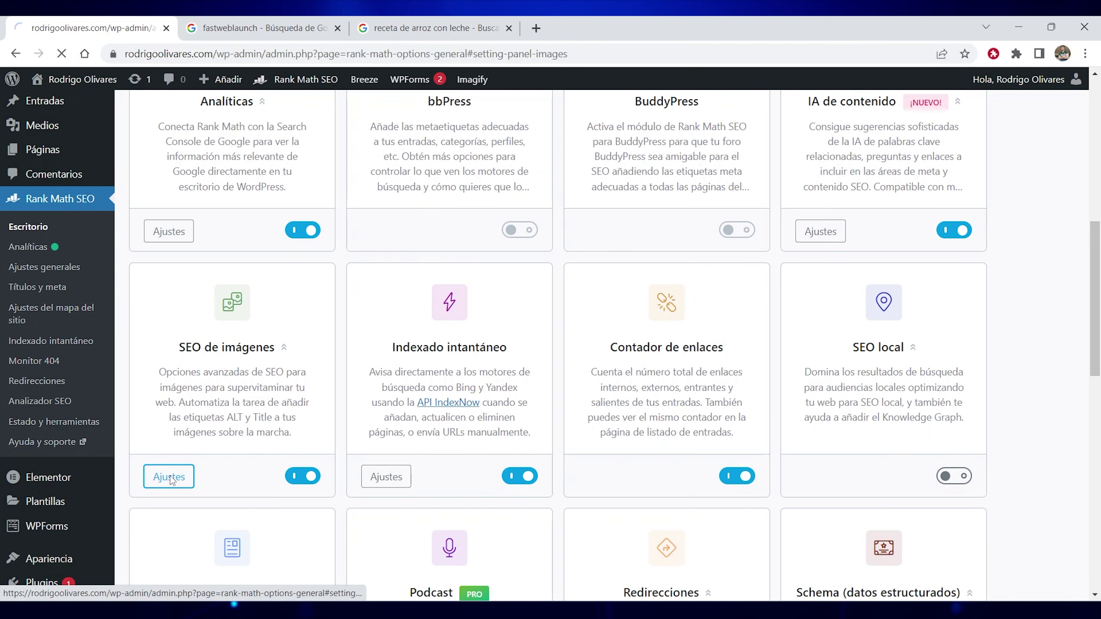
left_click(106, 477)
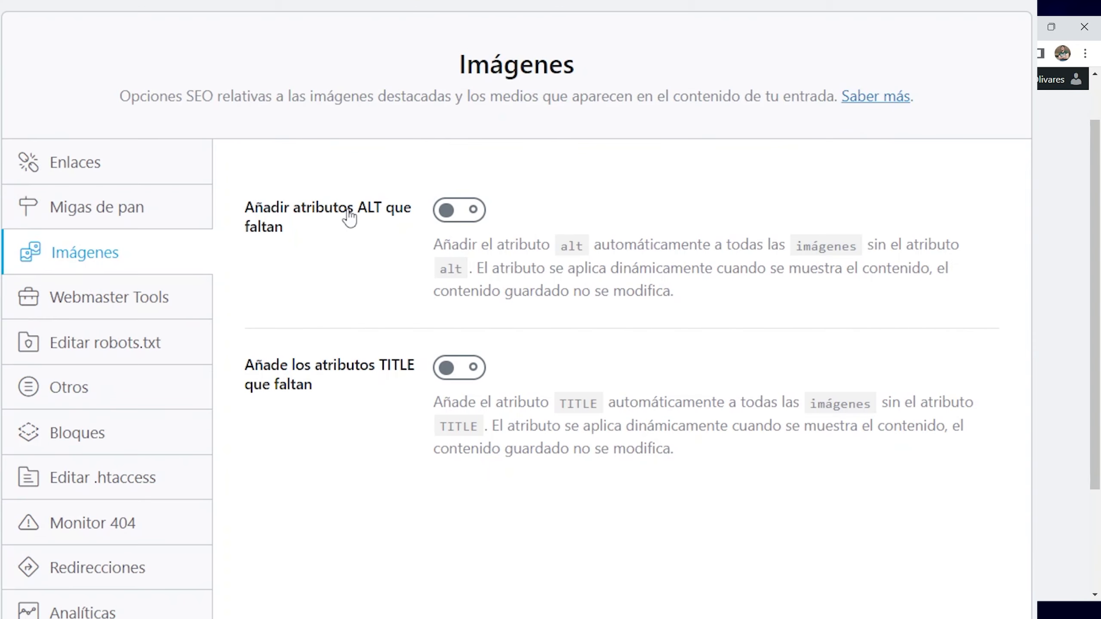
- Enable automatic adding of missing ALT attributes and set the alt attribute format to %title% only
left_click(459, 212)
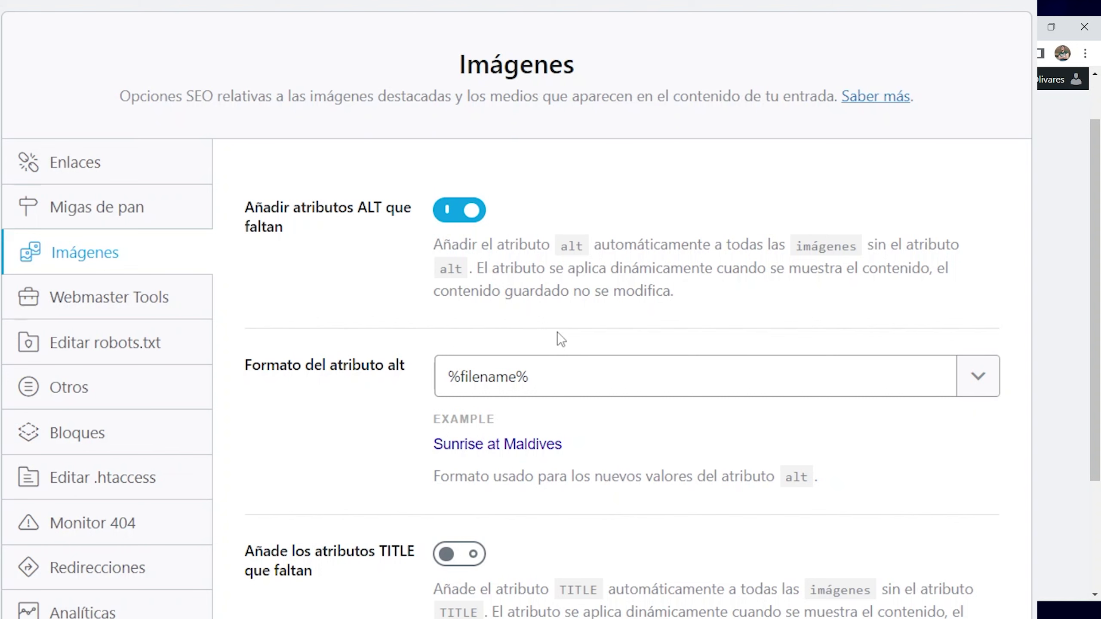
left_click(759, 382)
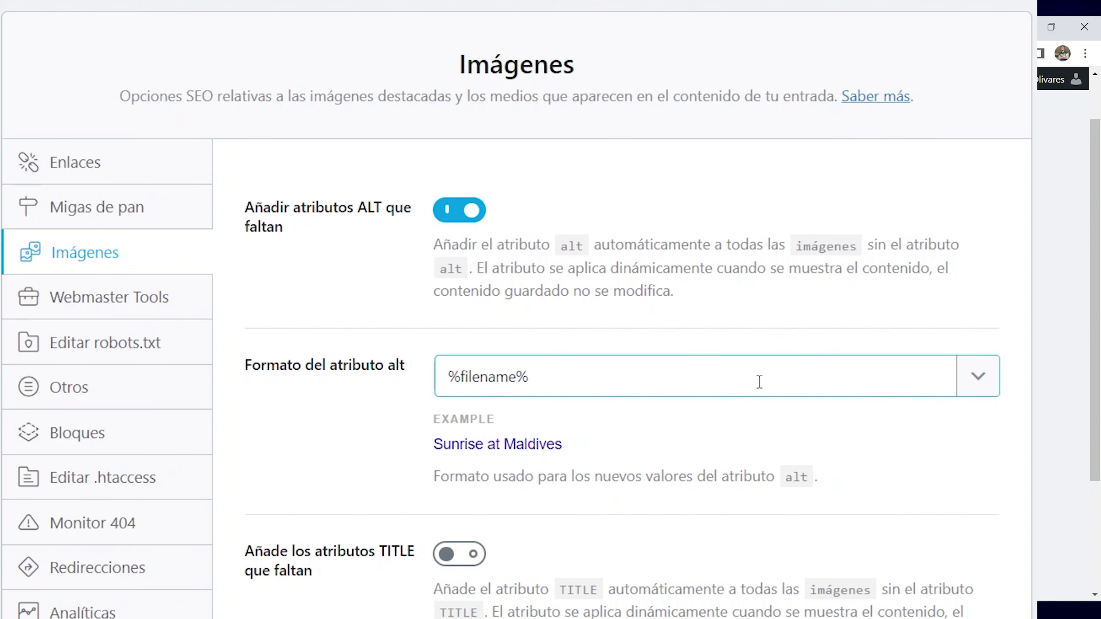
left_click(993, 397)
scroll(990, 333, "down", 3)
left_click(666, 308)
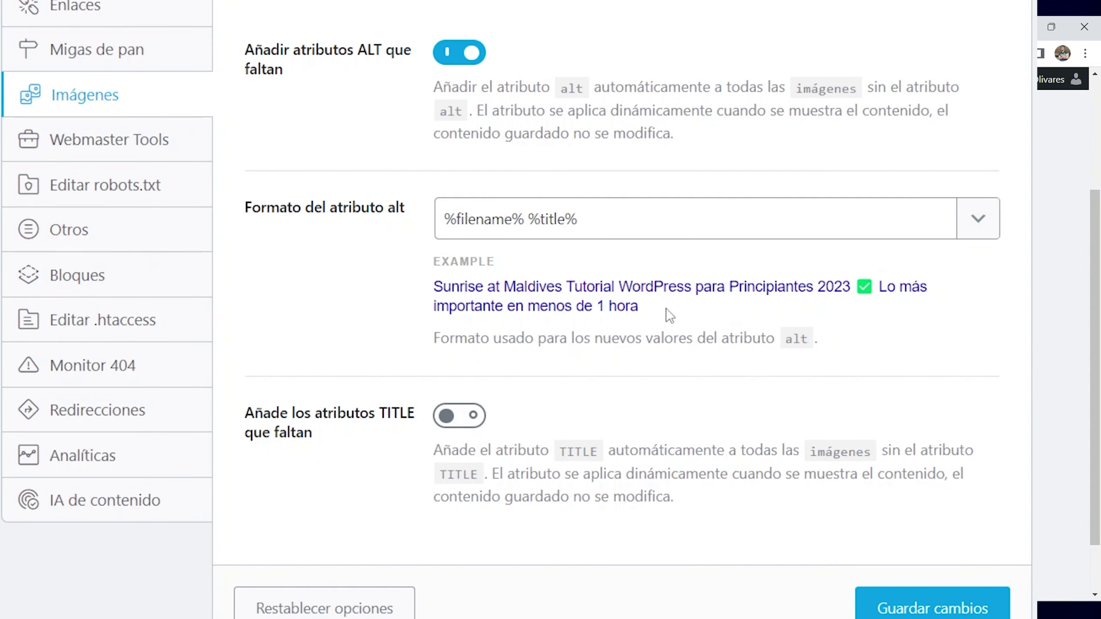
left_click(530, 217)
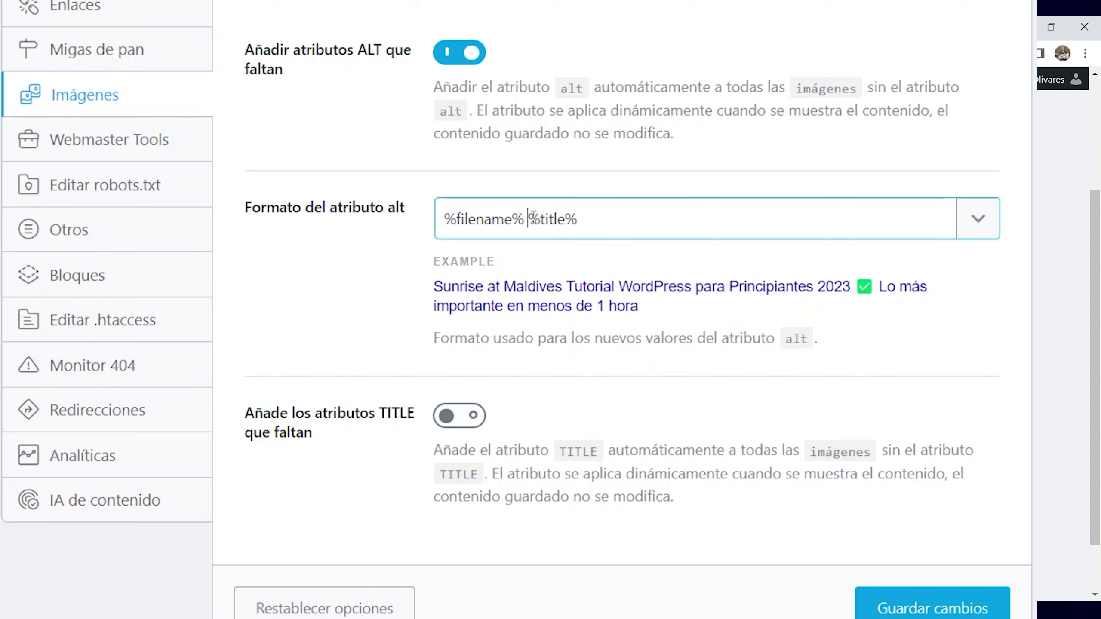
left_click_drag(530, 217, 397, 216)
key("BackSpace")
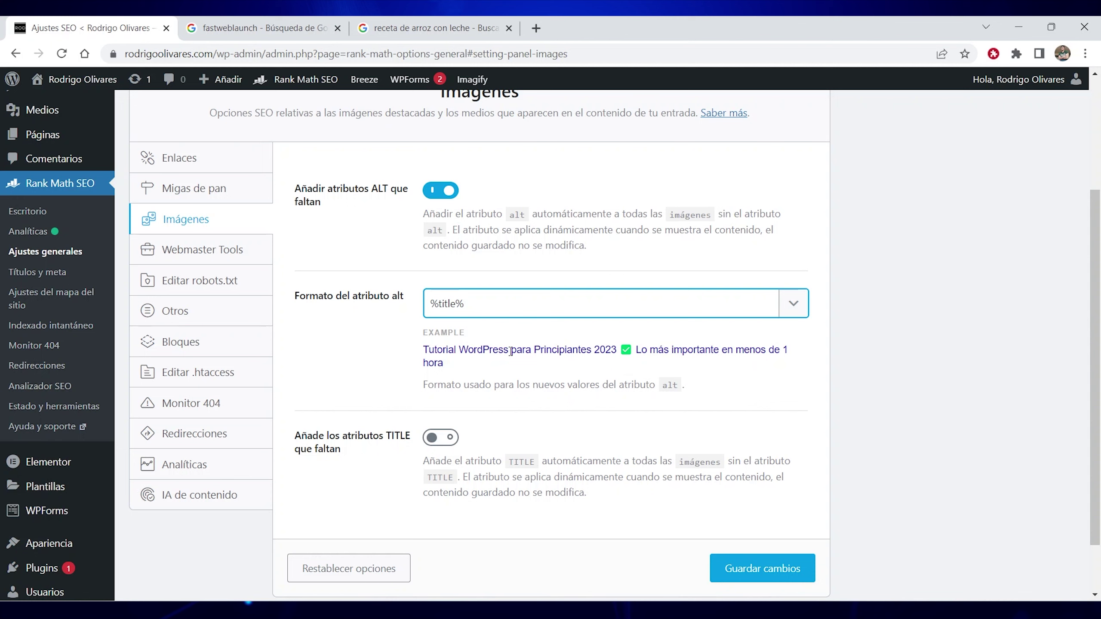
left_click(940, 359)
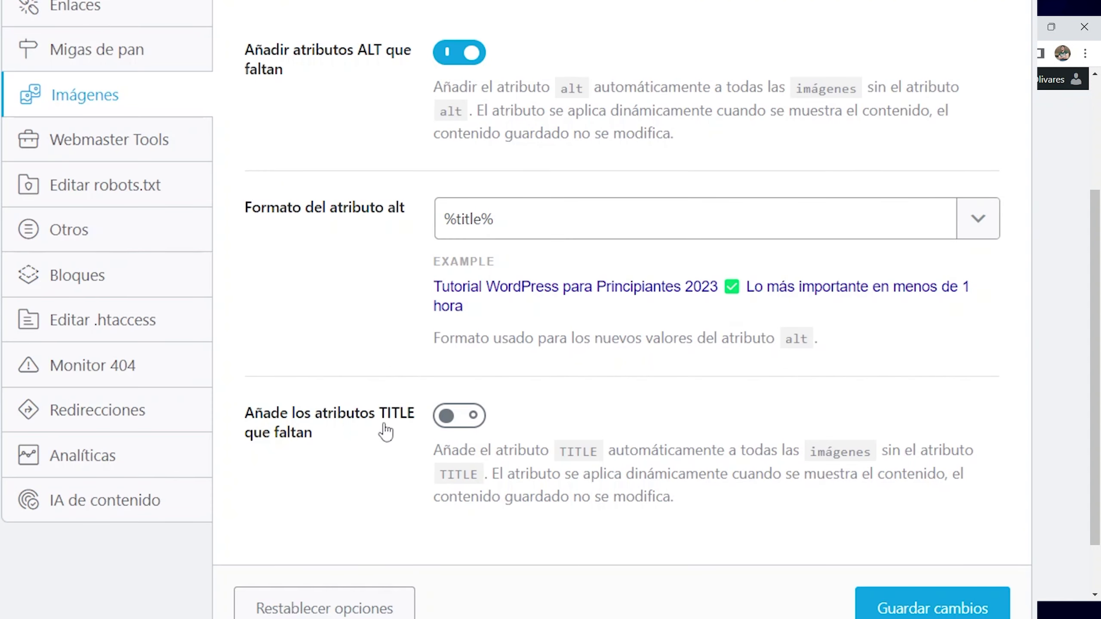
- Enable automatic adding of missing TITLE attributes, keep the %title% %count(title)% format, and save the image settings
left_click(463, 426)
scroll(702, 120, "down", 4)
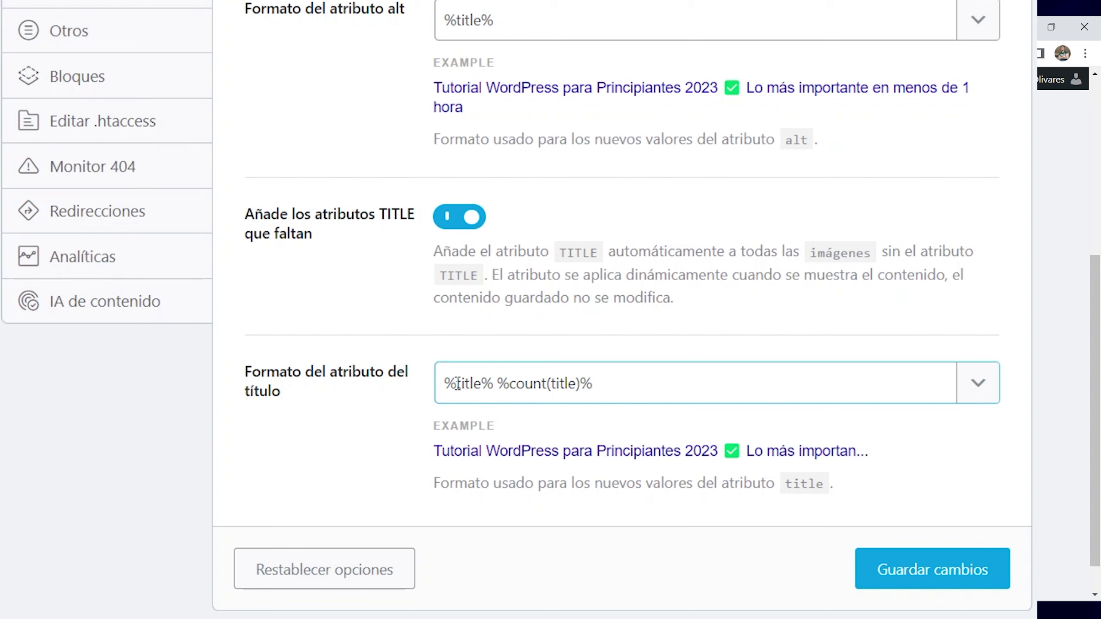
left_click(981, 569)
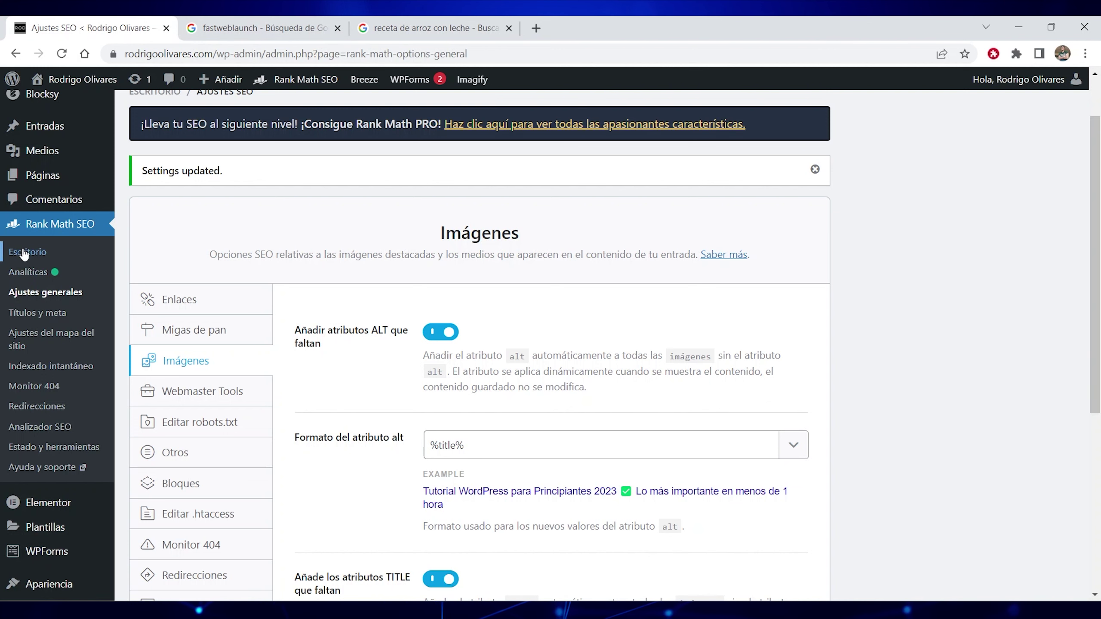
- Return to the Rank Math modules dashboard, enable the SEO local module, and open its settings
left_click(51, 240)
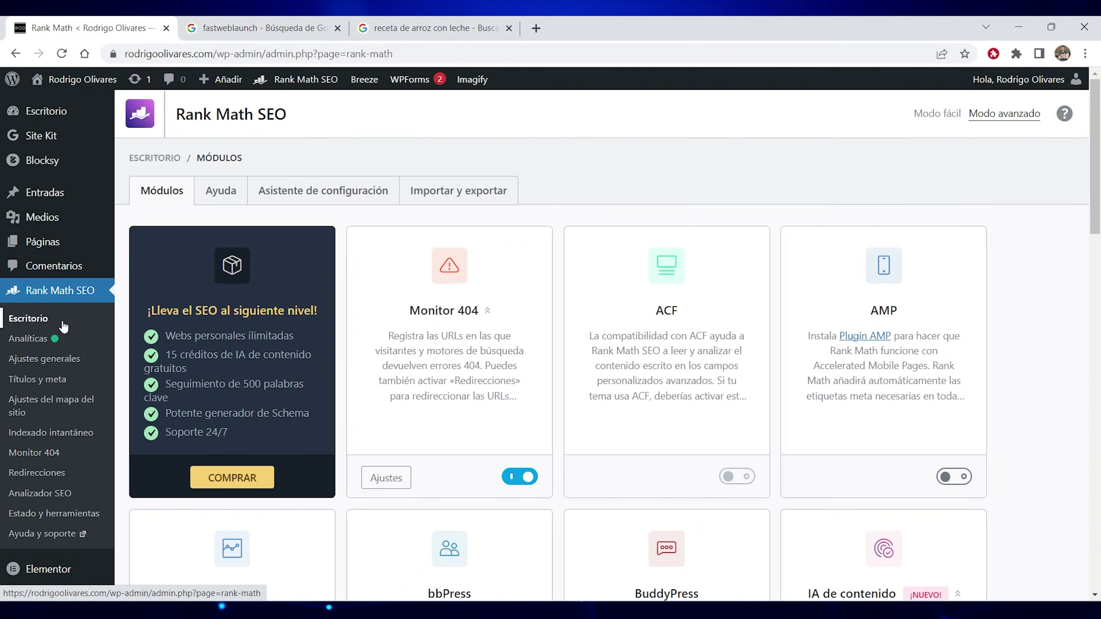
scroll(996, 327, "down", 8)
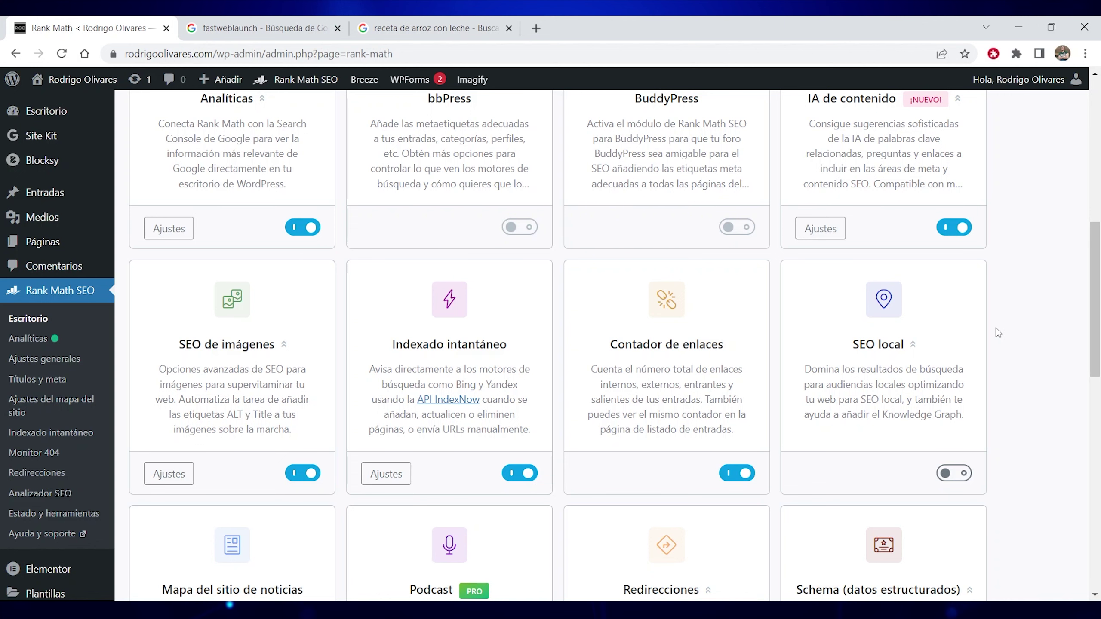
left_click(957, 476)
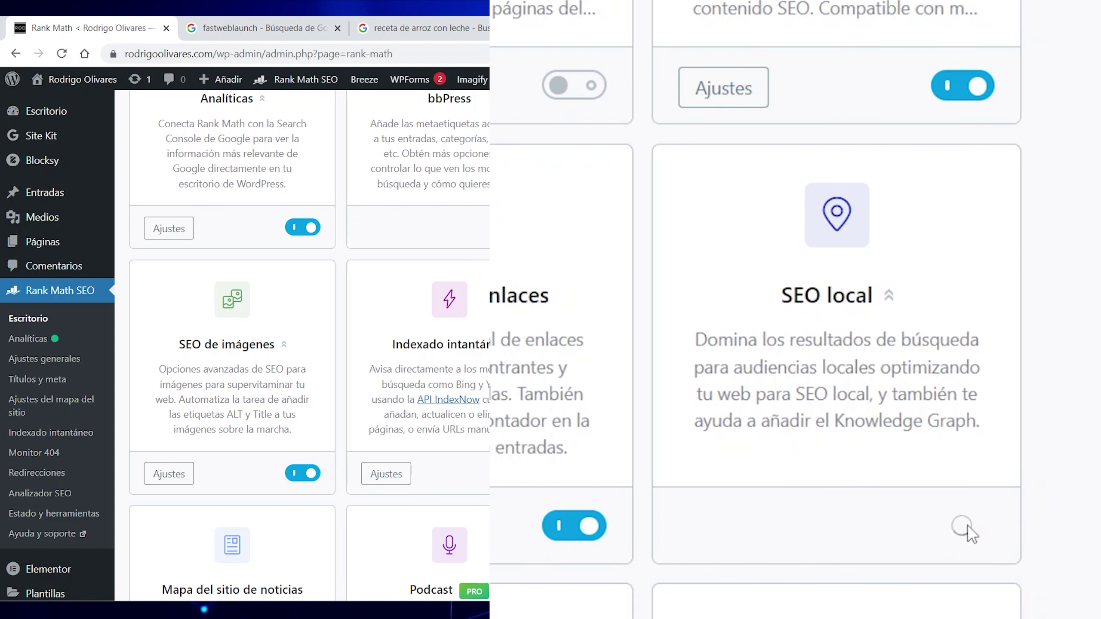
left_click(888, 541)
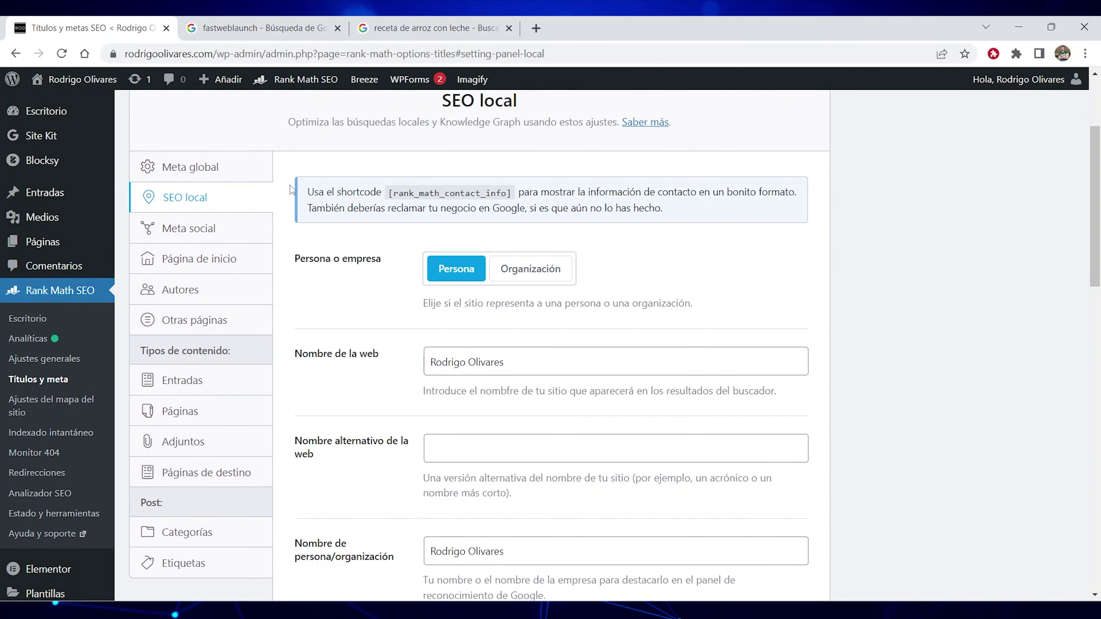
- Examine the SEO local identity, contact and address fields, and search the contact page choices for "cont" without selecting any page
scroll(915, 453, "down", 5)
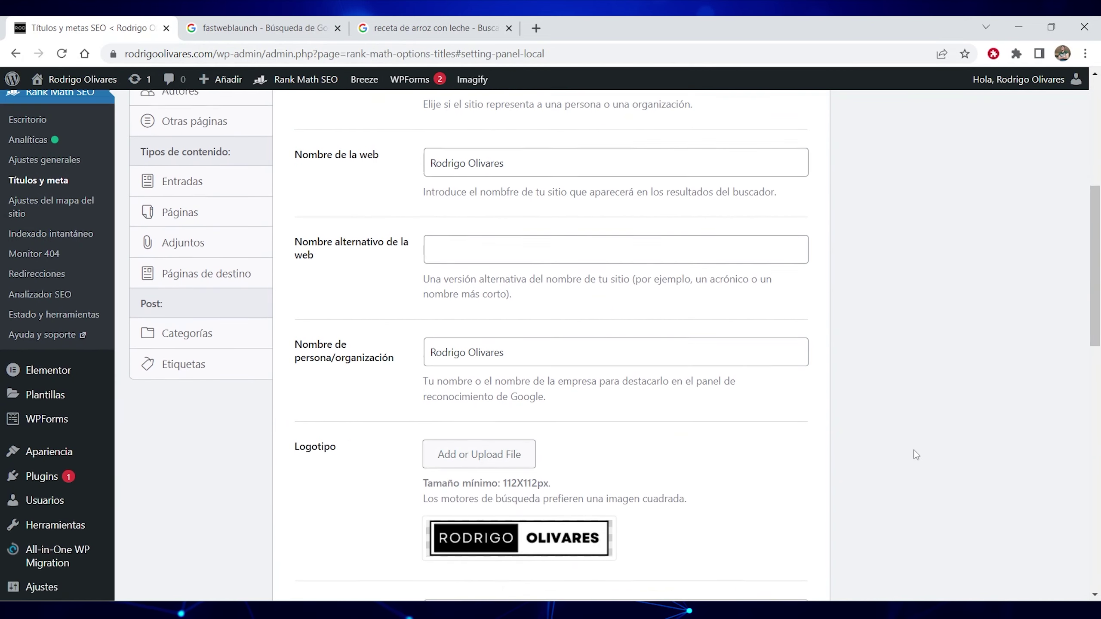
scroll(916, 455, "down", 7)
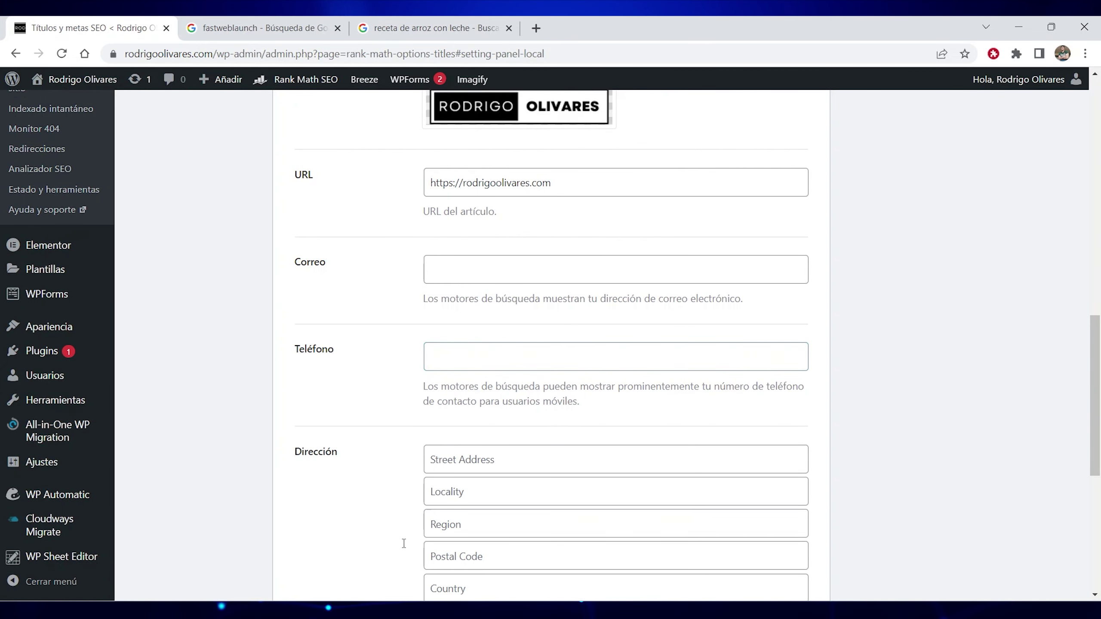
scroll(957, 400, "down", 6)
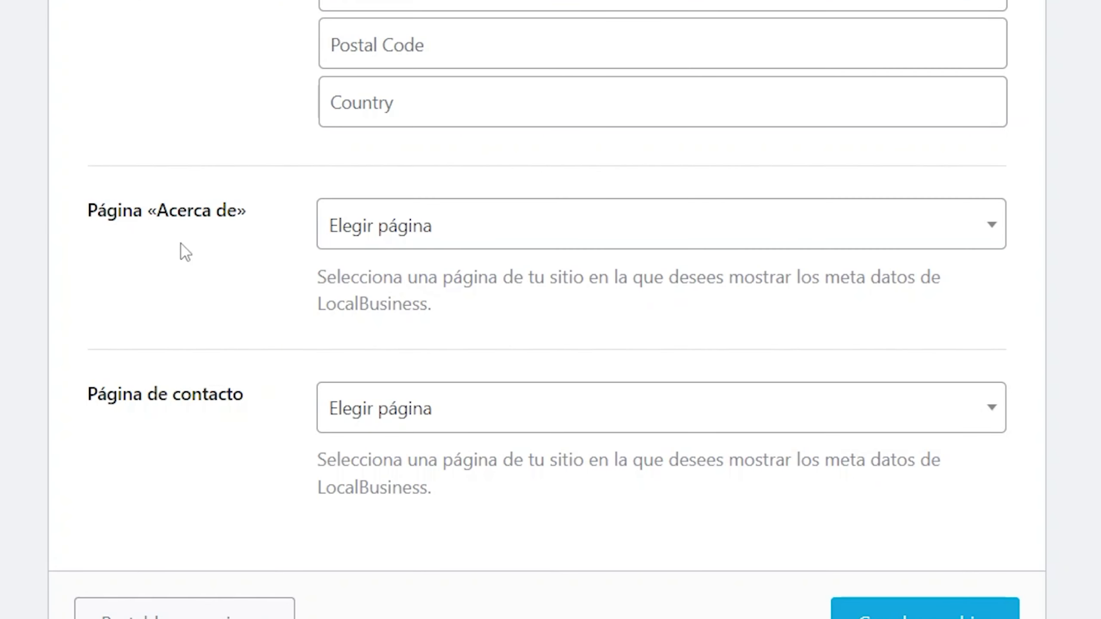
left_click(403, 239)
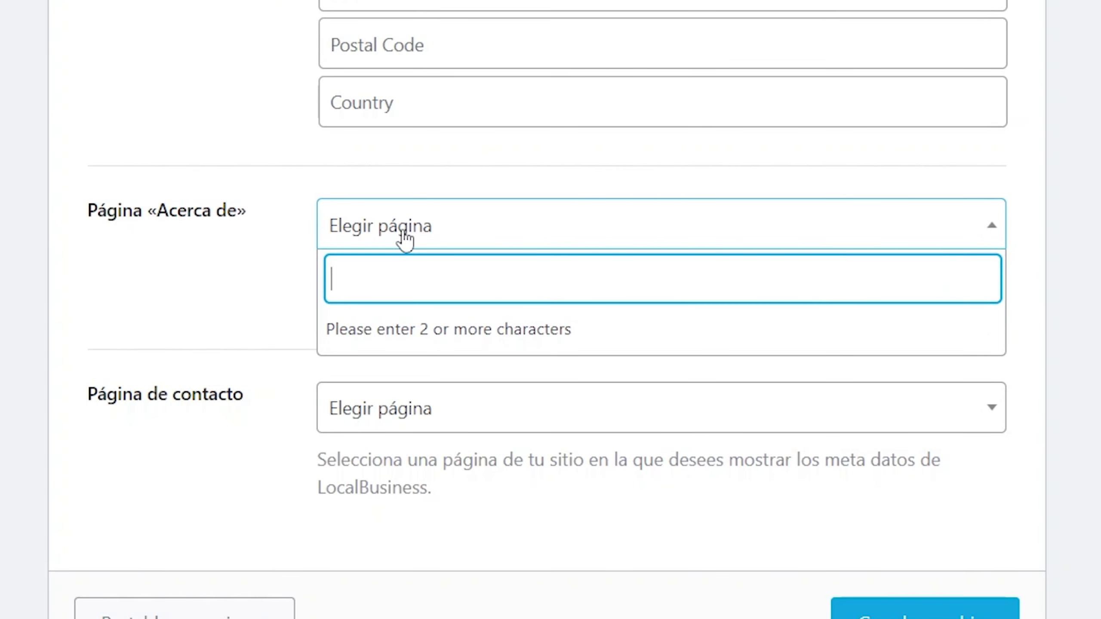
left_click(257, 273)
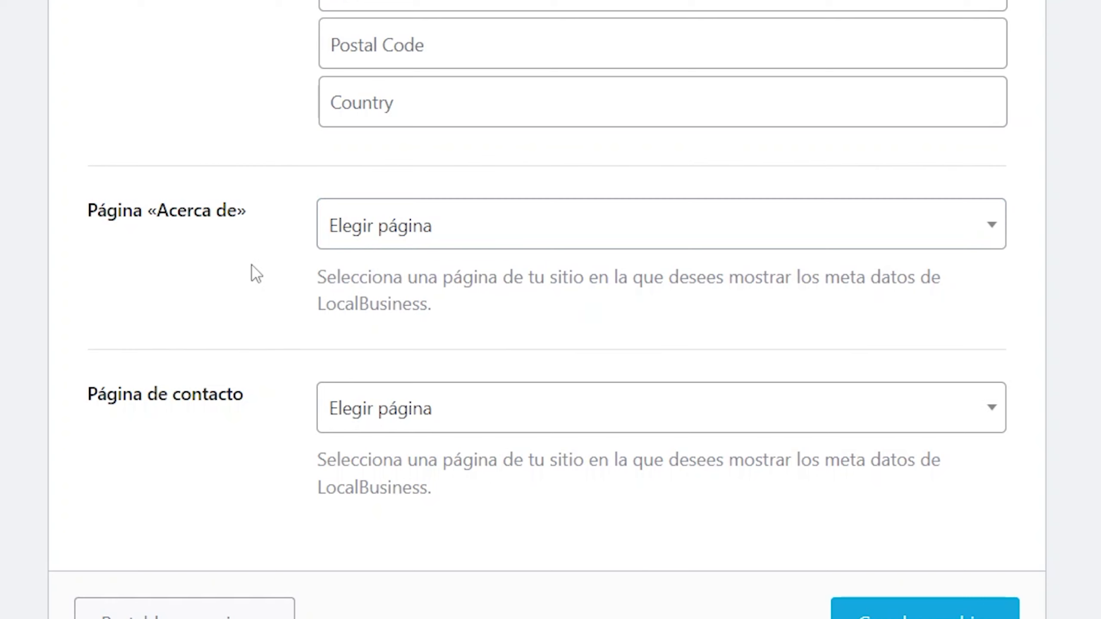
left_click(373, 408)
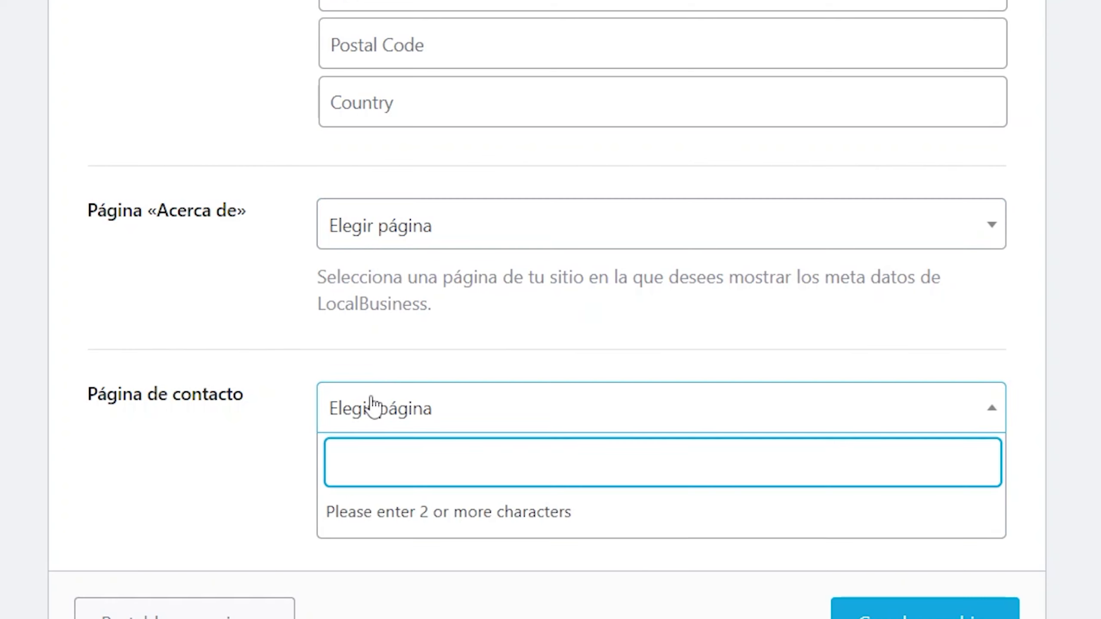
type("cont")
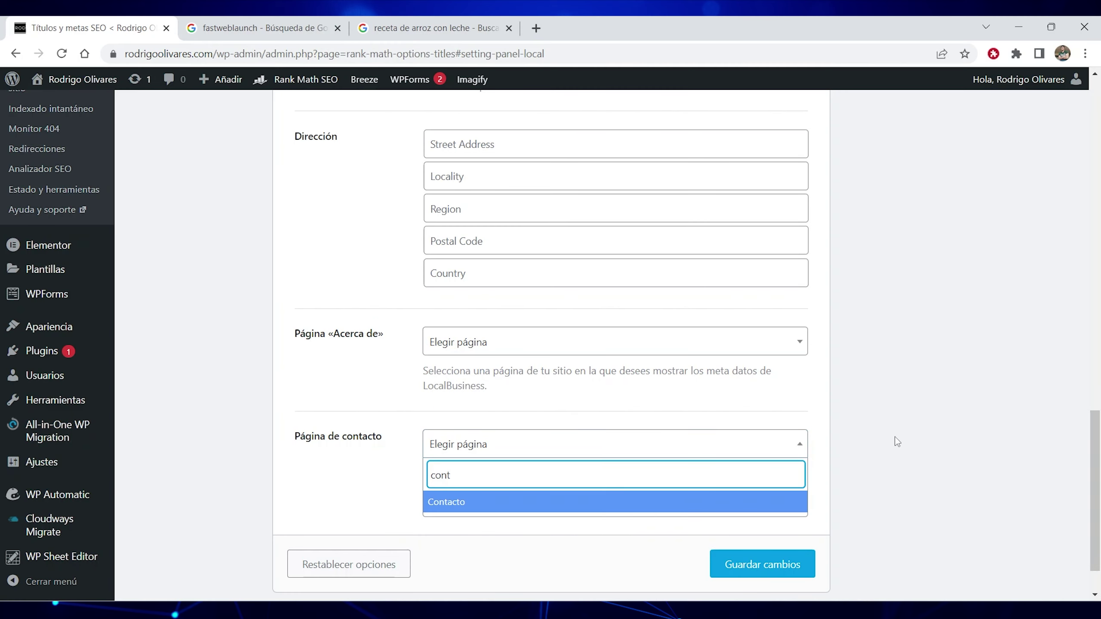
left_click(1093, 398)
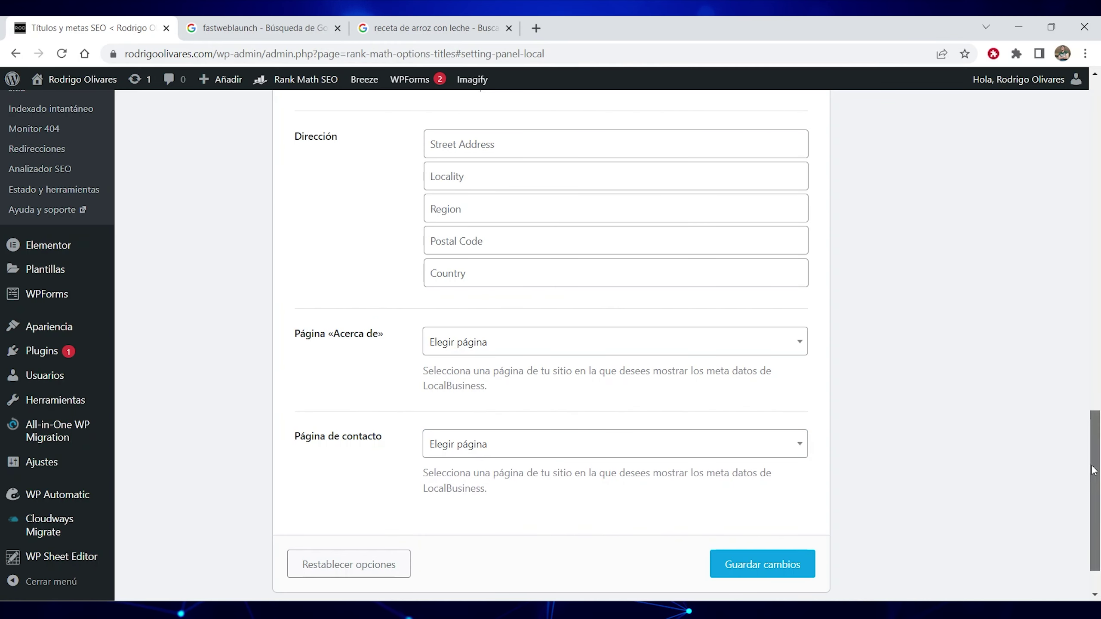
left_click_drag(1094, 471, 1082, 141)
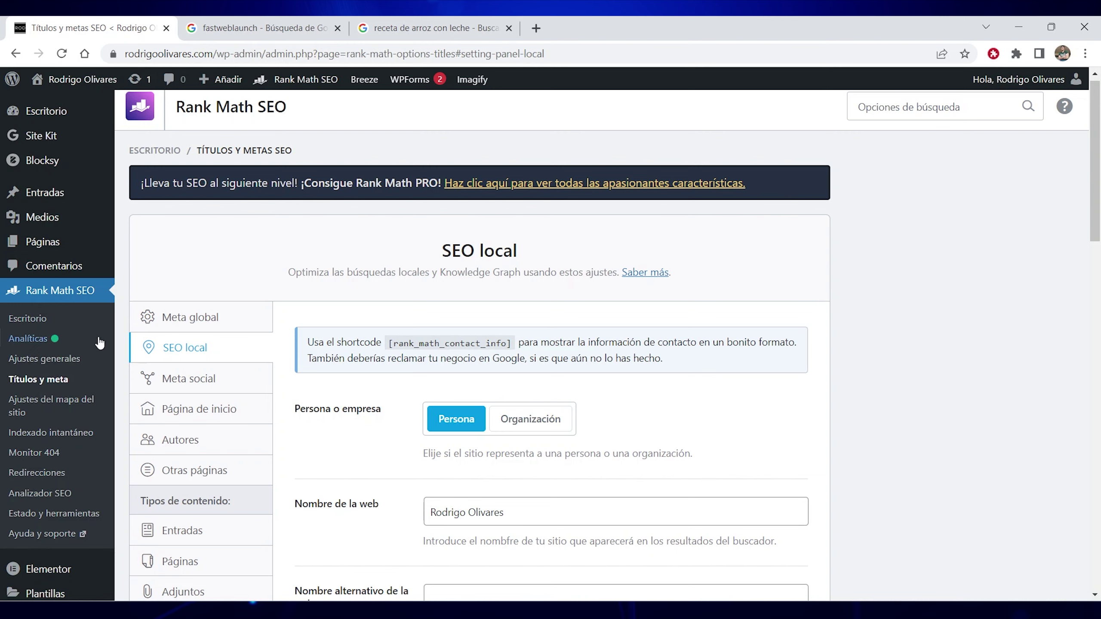
- Review the Monitor 404 module's mode, log limit and excluded paths settings, and open the Monitor 404 log
left_click(65, 323)
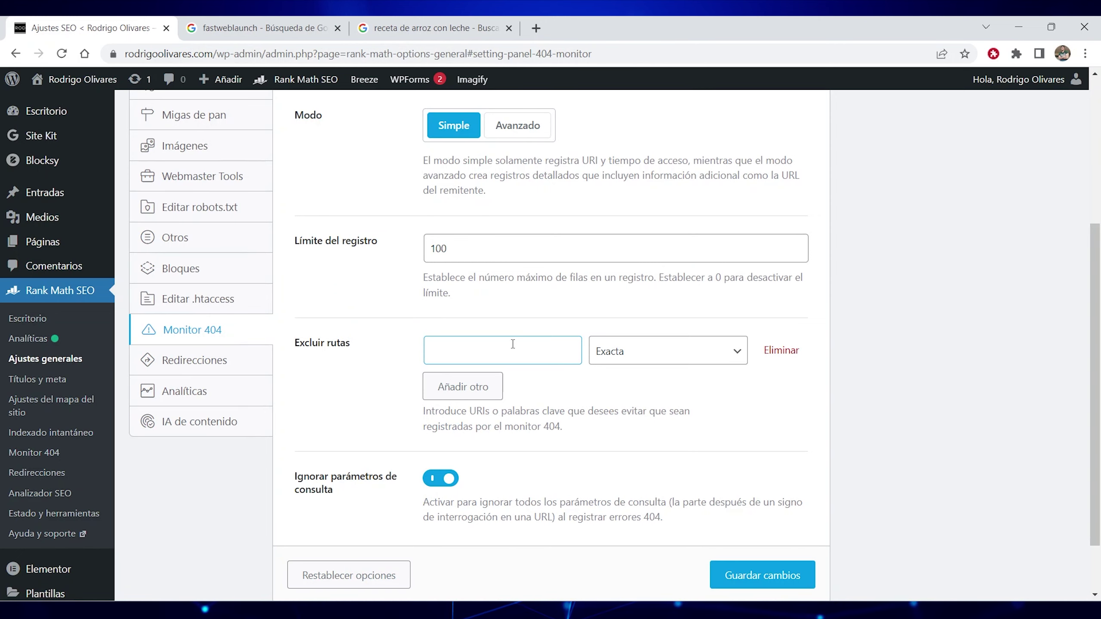
scroll(310, 370, "up", 3)
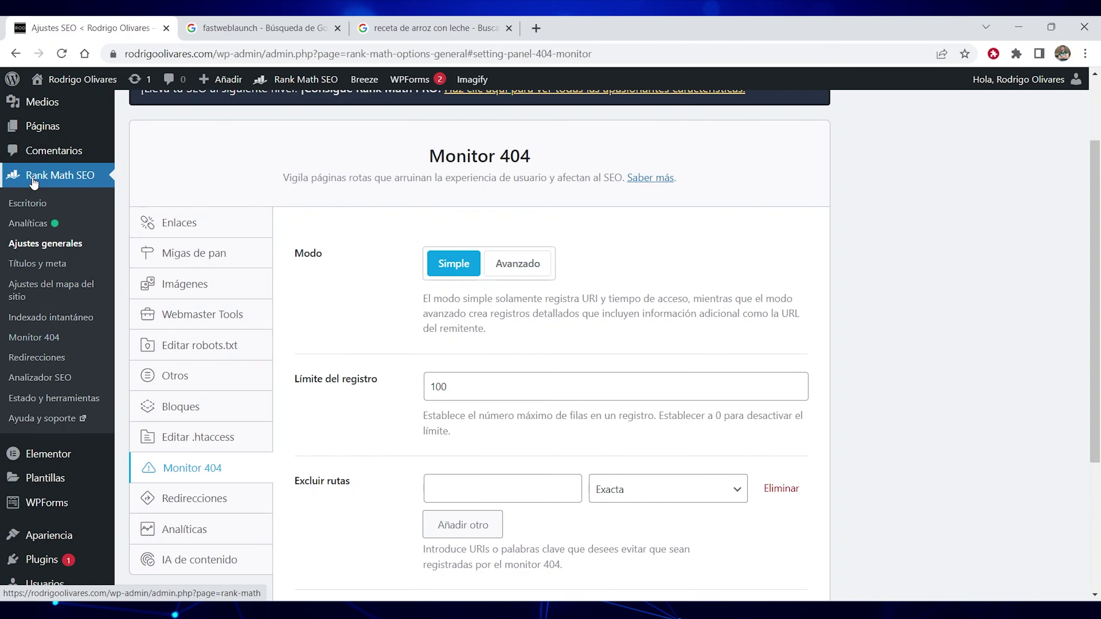
left_click(36, 337)
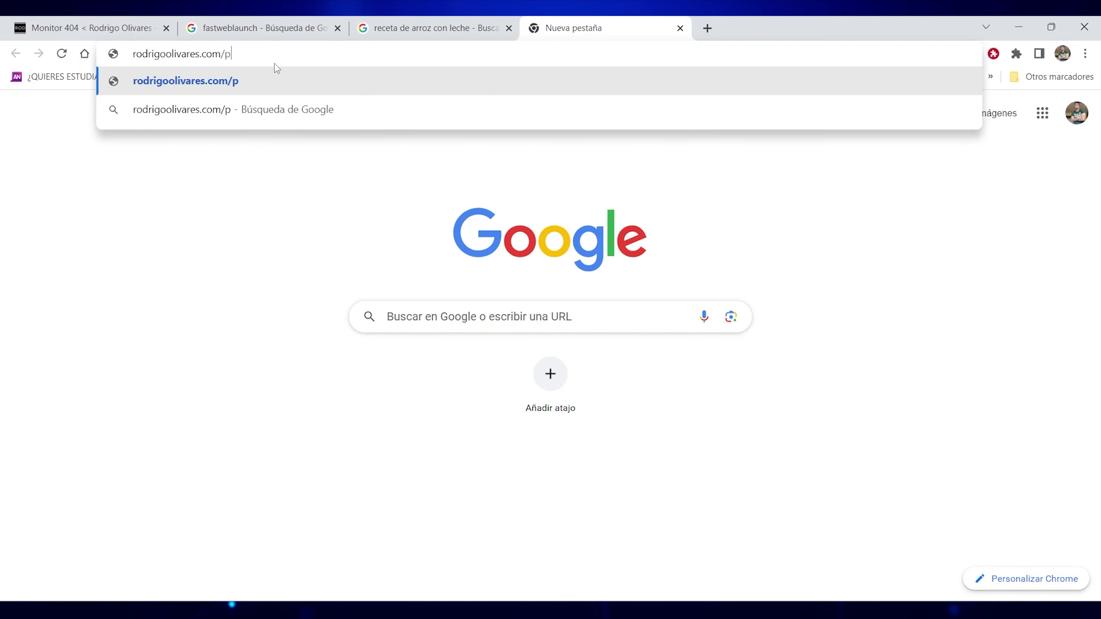
- Visit the site's nonexistent page /paginaquenoexiste in a new tab, and reload the Monitor 404 log to register the error
type("aginaqu")
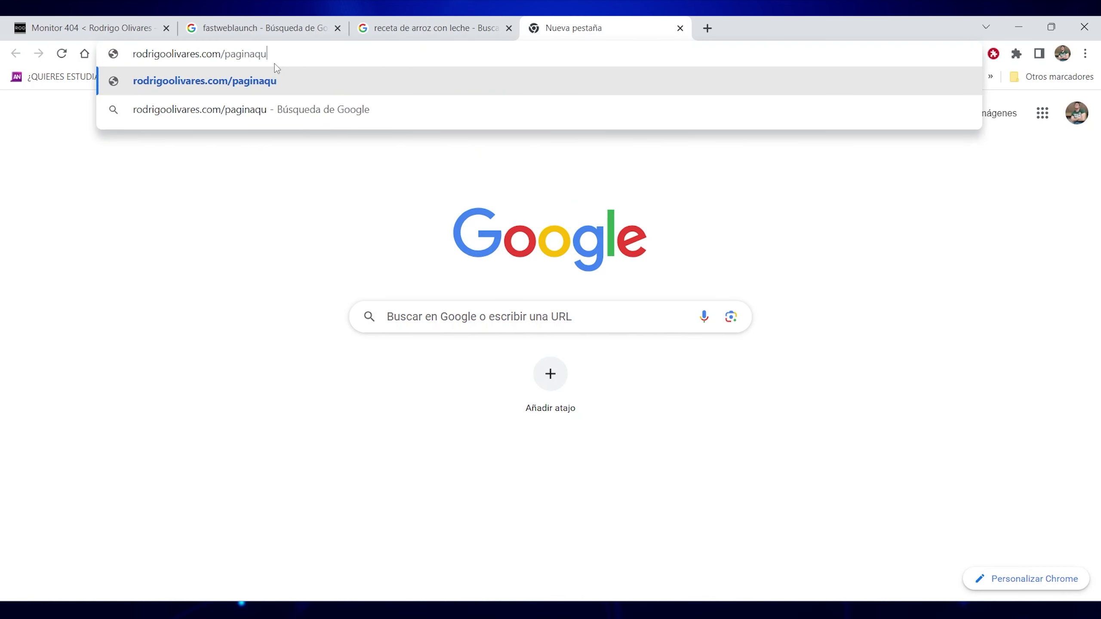
type("enoexiste")
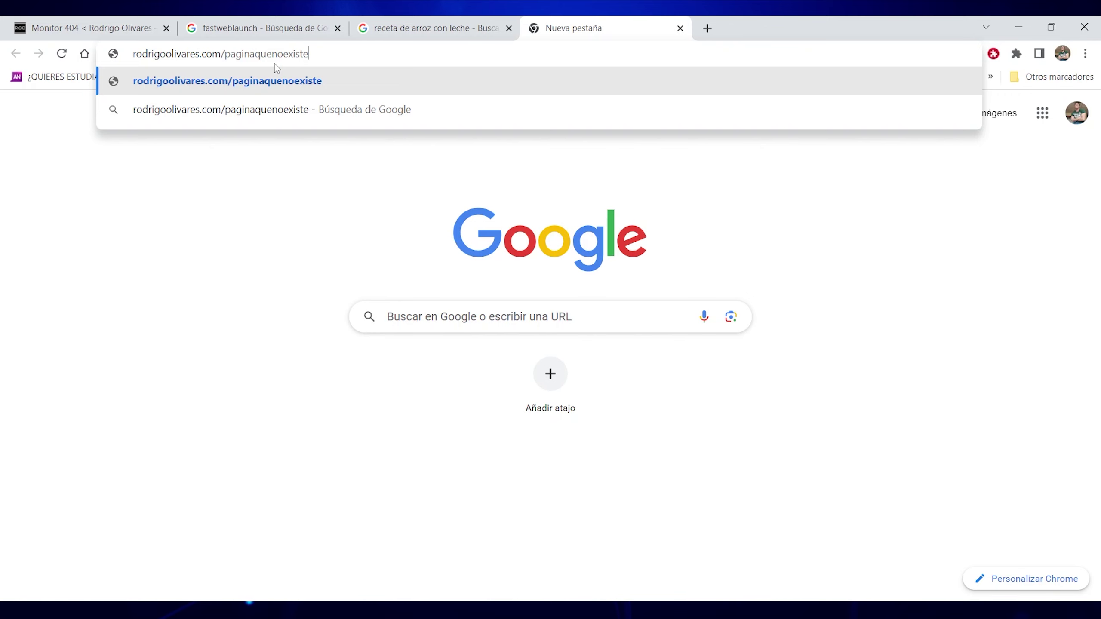
key("Return")
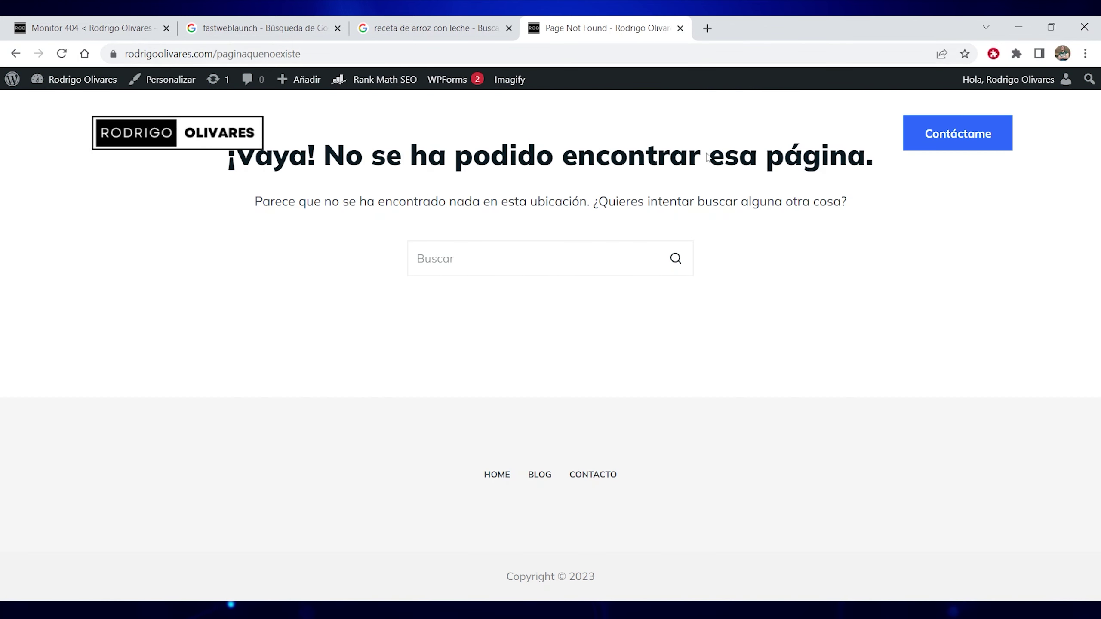
left_click(261, 28)
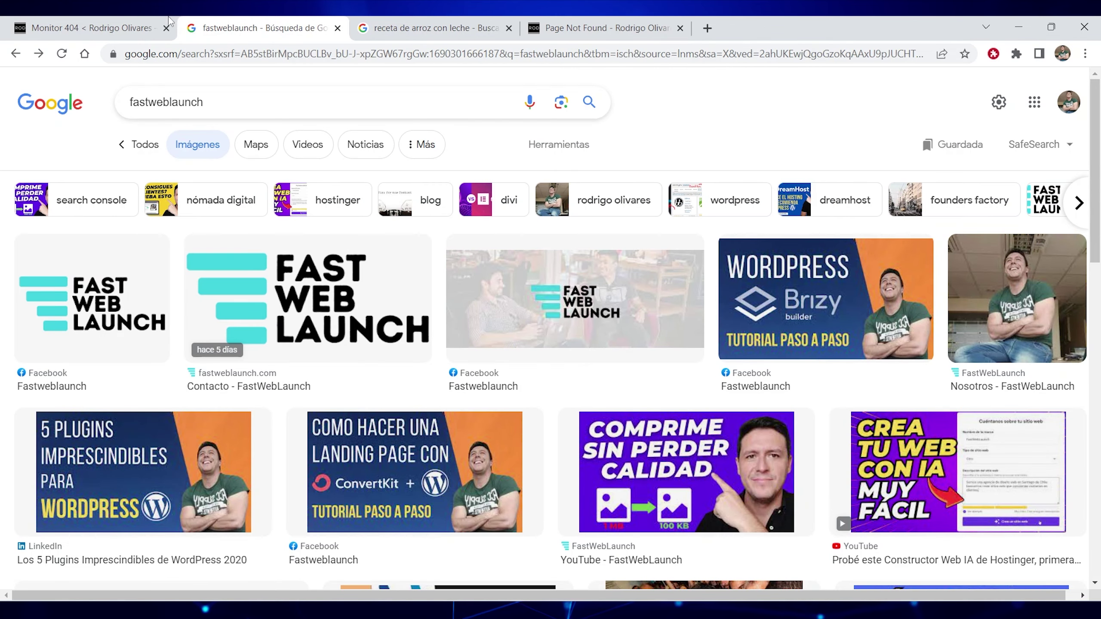
left_click(124, 22)
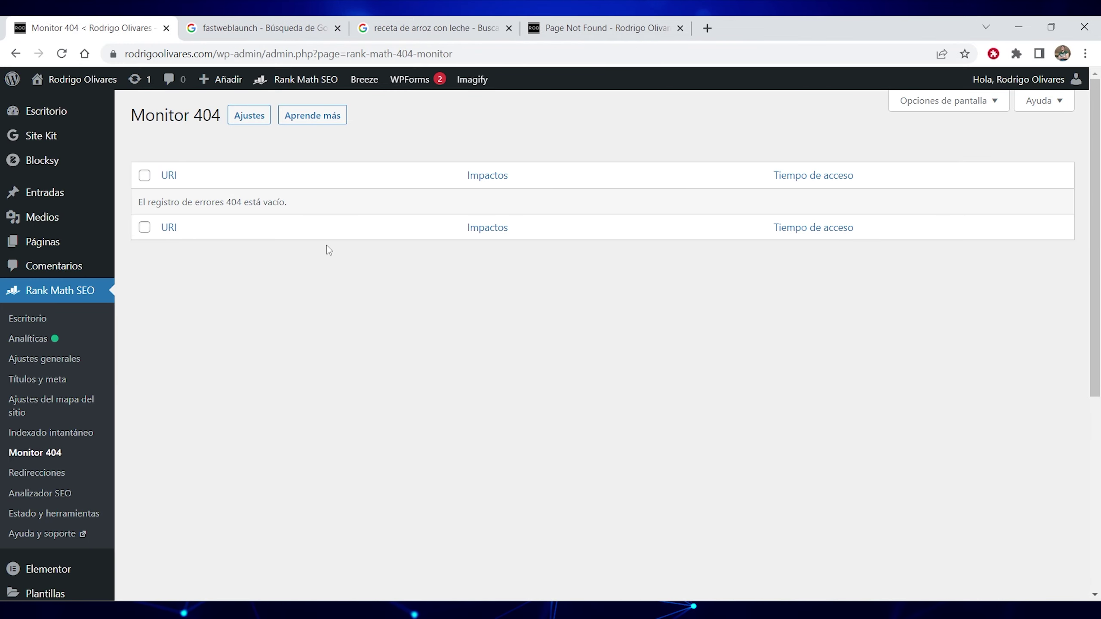
left_click(62, 54)
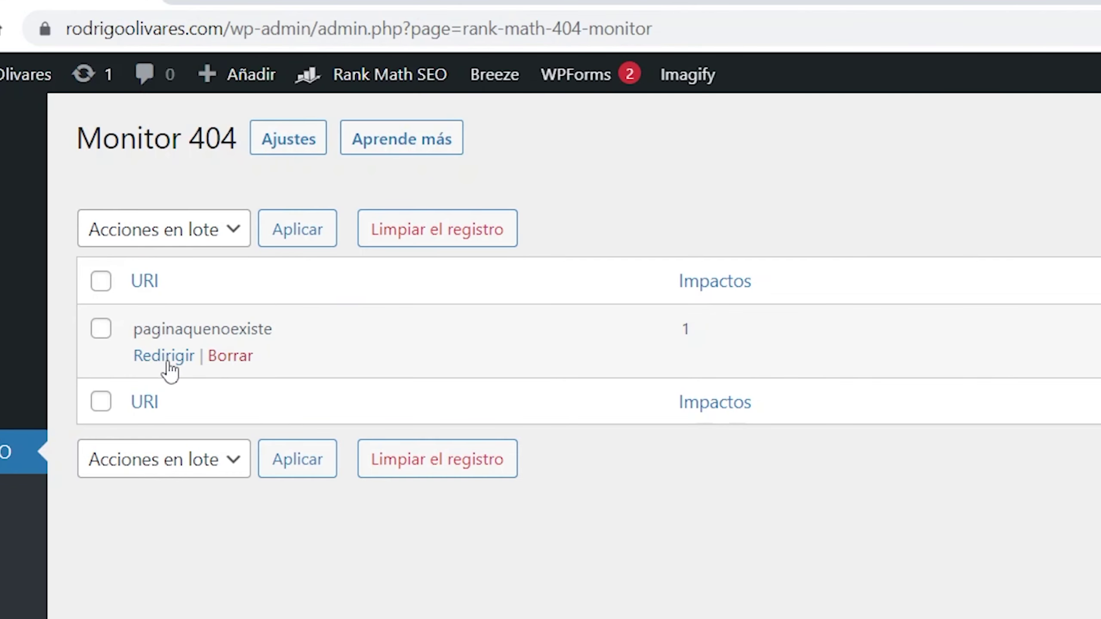
- Draft a 301 redirection from the logged paginaquenoexiste to paginaquesiexiste, and return to the modules dashboard without saving it
left_click(167, 358)
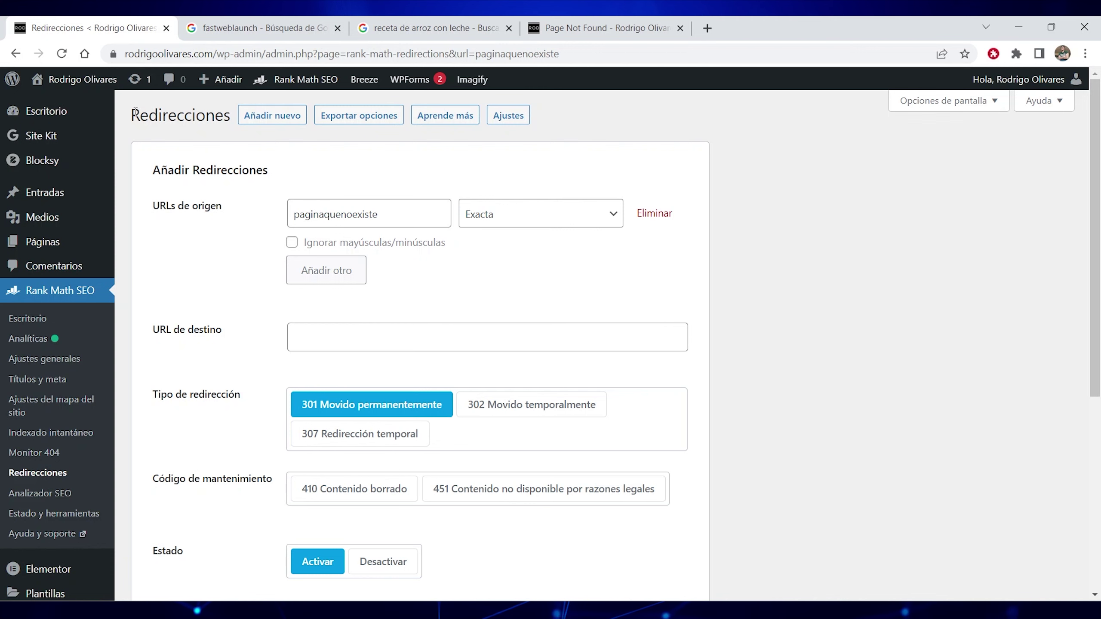
left_click(337, 334)
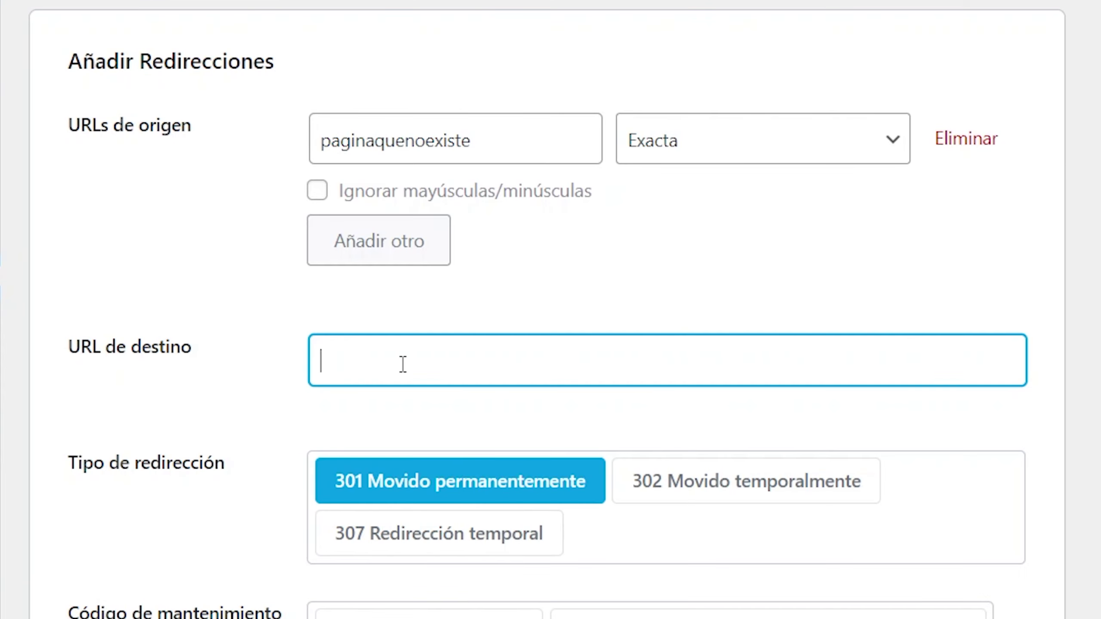
type("paginaquesiexiste")
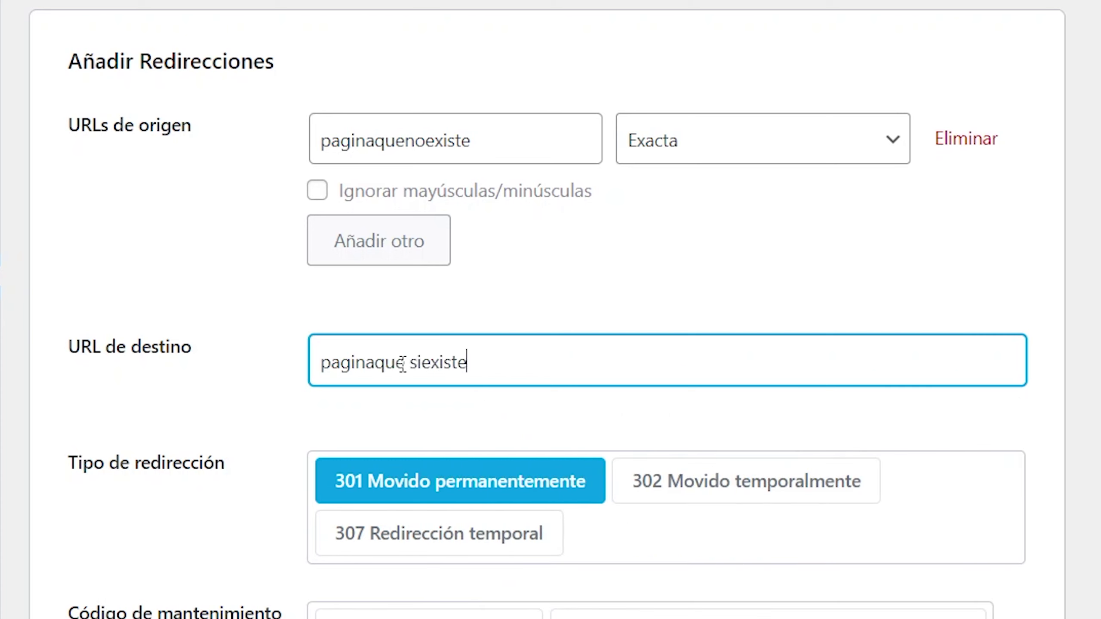
key("Tab")
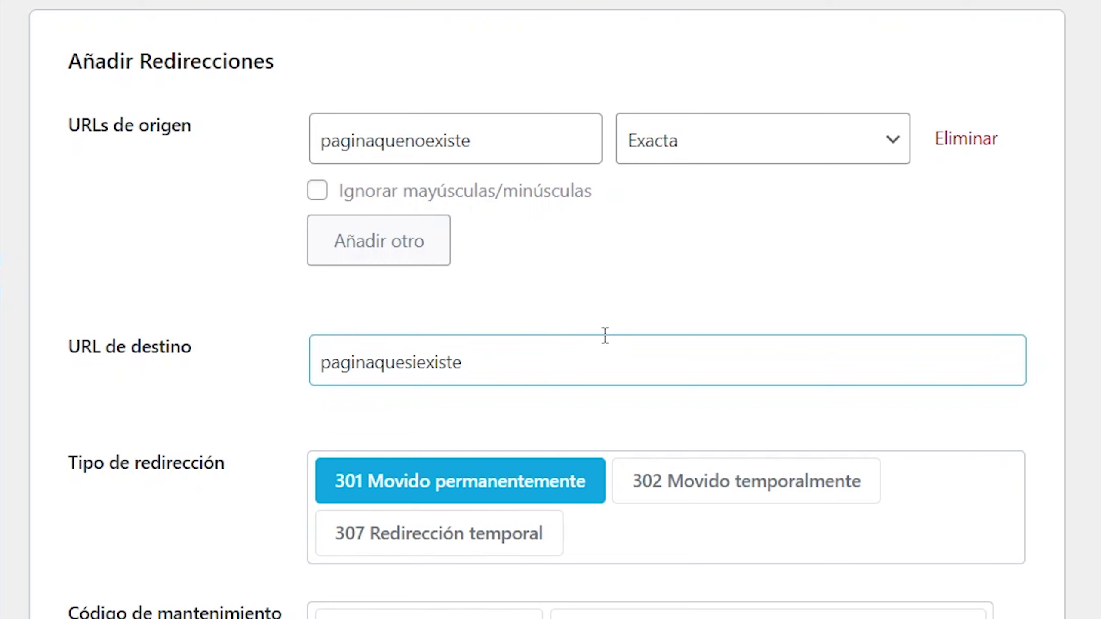
left_click(221, 509)
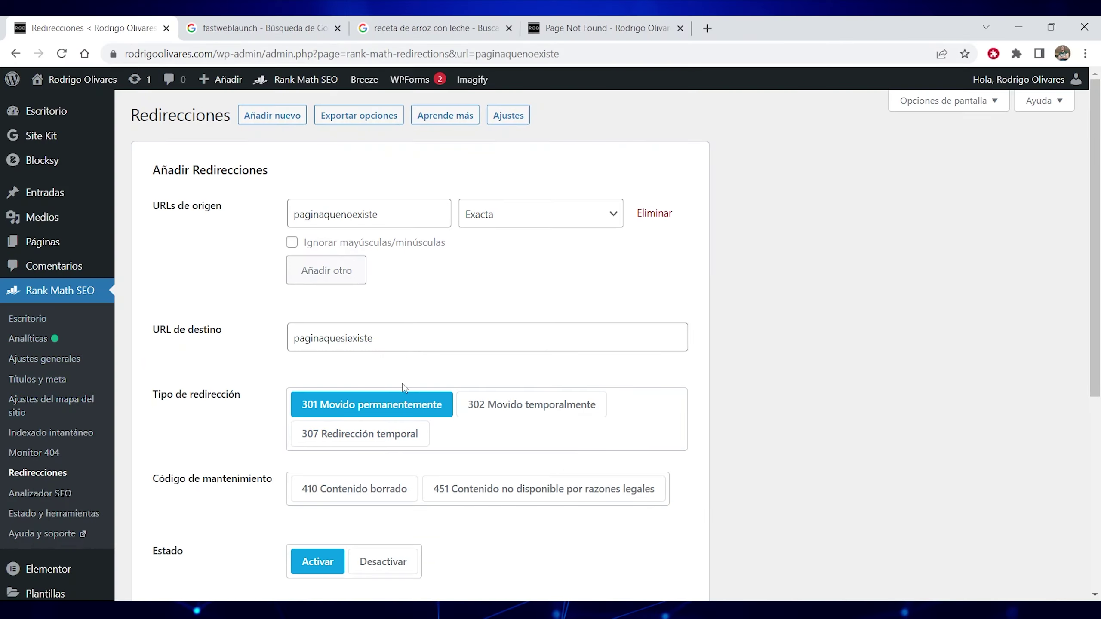
left_click(488, 354)
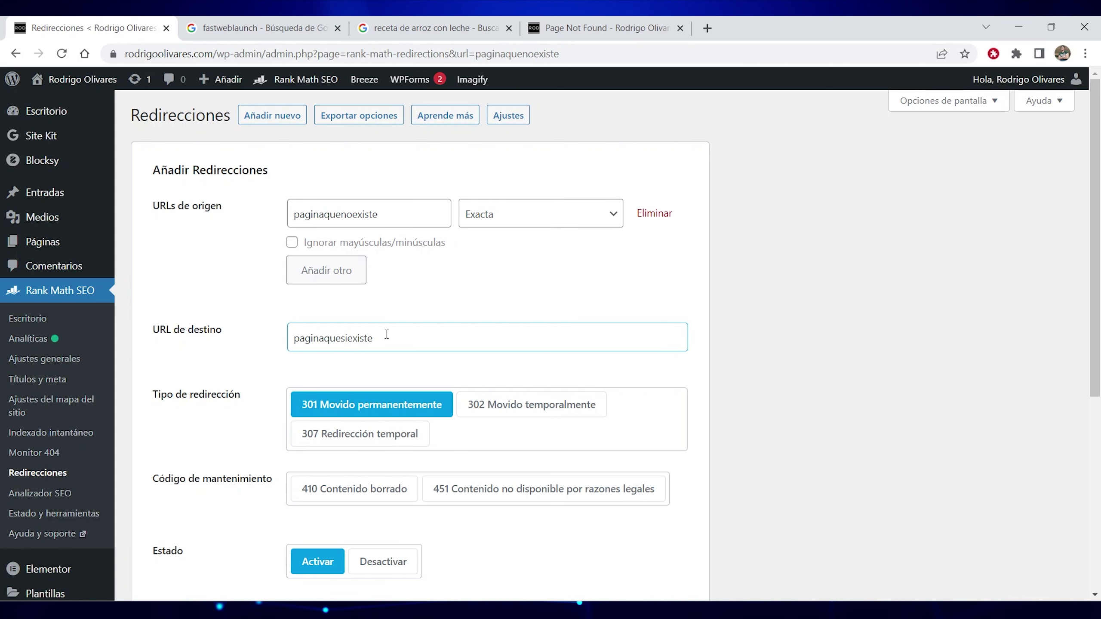
left_click(41, 321)
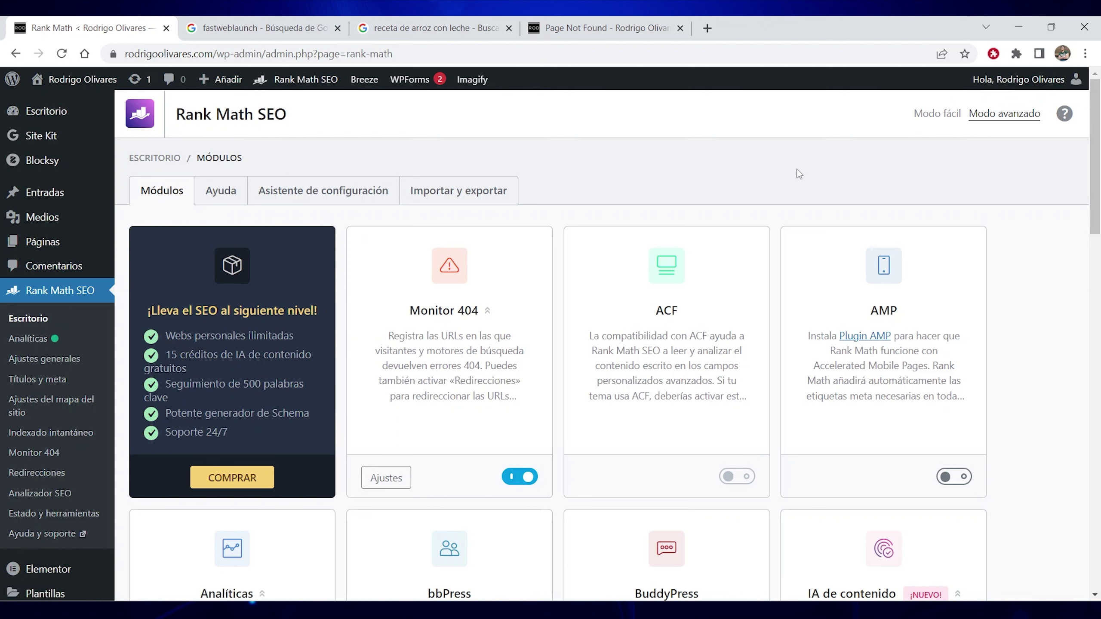